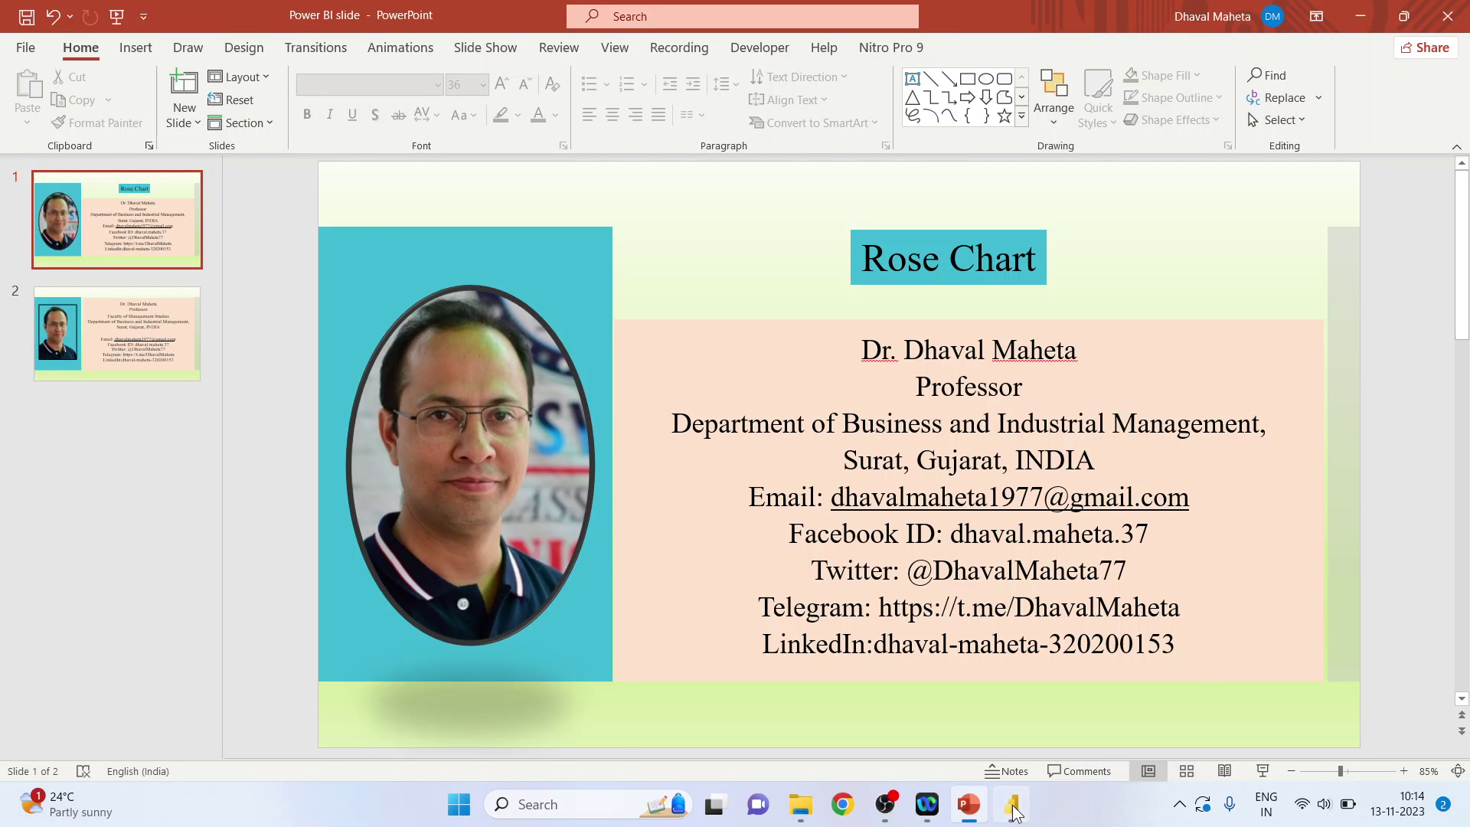
- Import the Rose Donut Pie Chart by Powerviz from the Comparison category of AppSource visuals
{"action": "left_click", "coordinate": [1010, 804]}
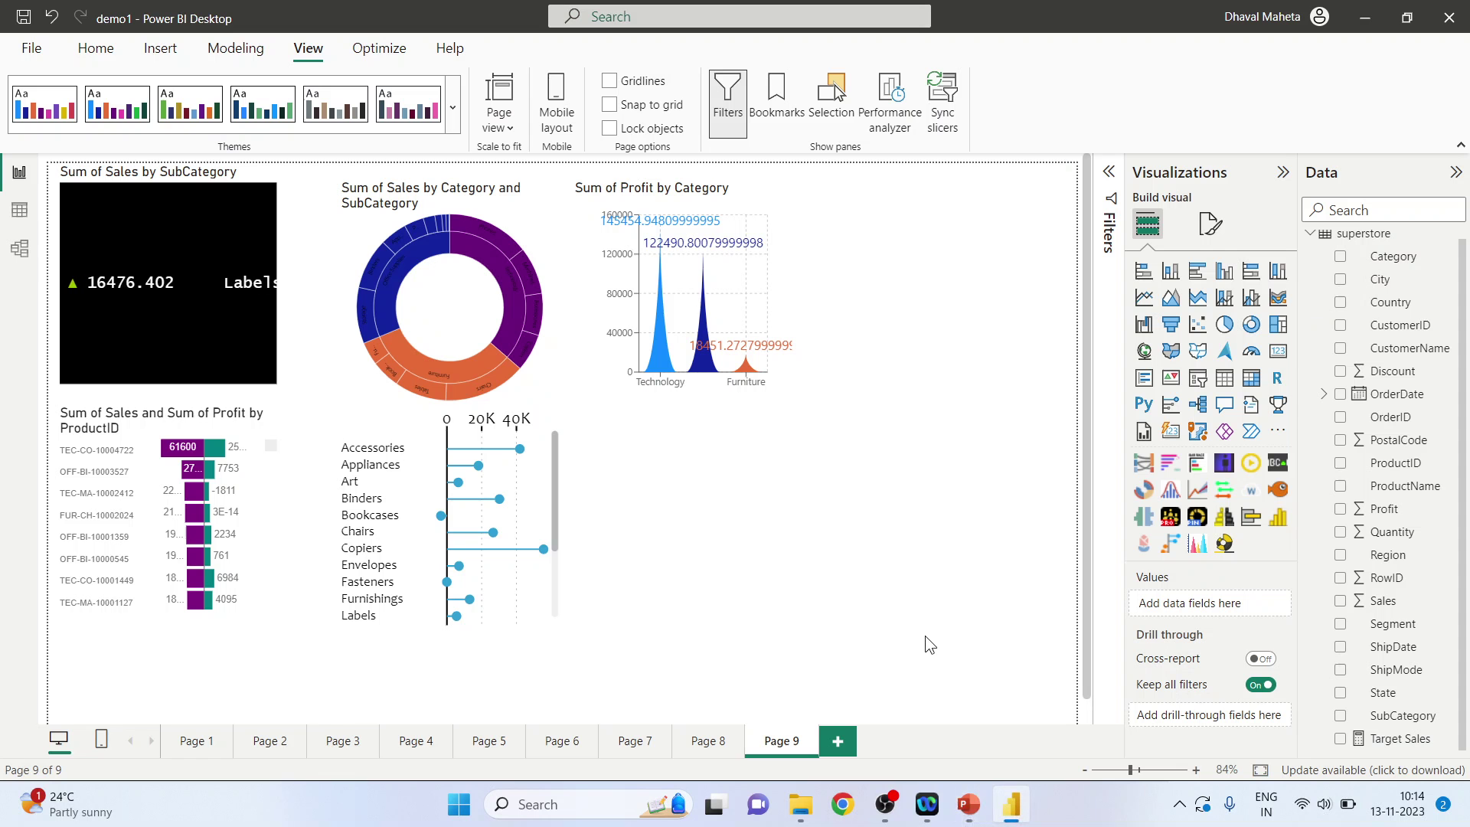
{"action": "left_click", "coordinate": [1277, 431]}
{"action": "left_click", "coordinate": [1316, 436]}
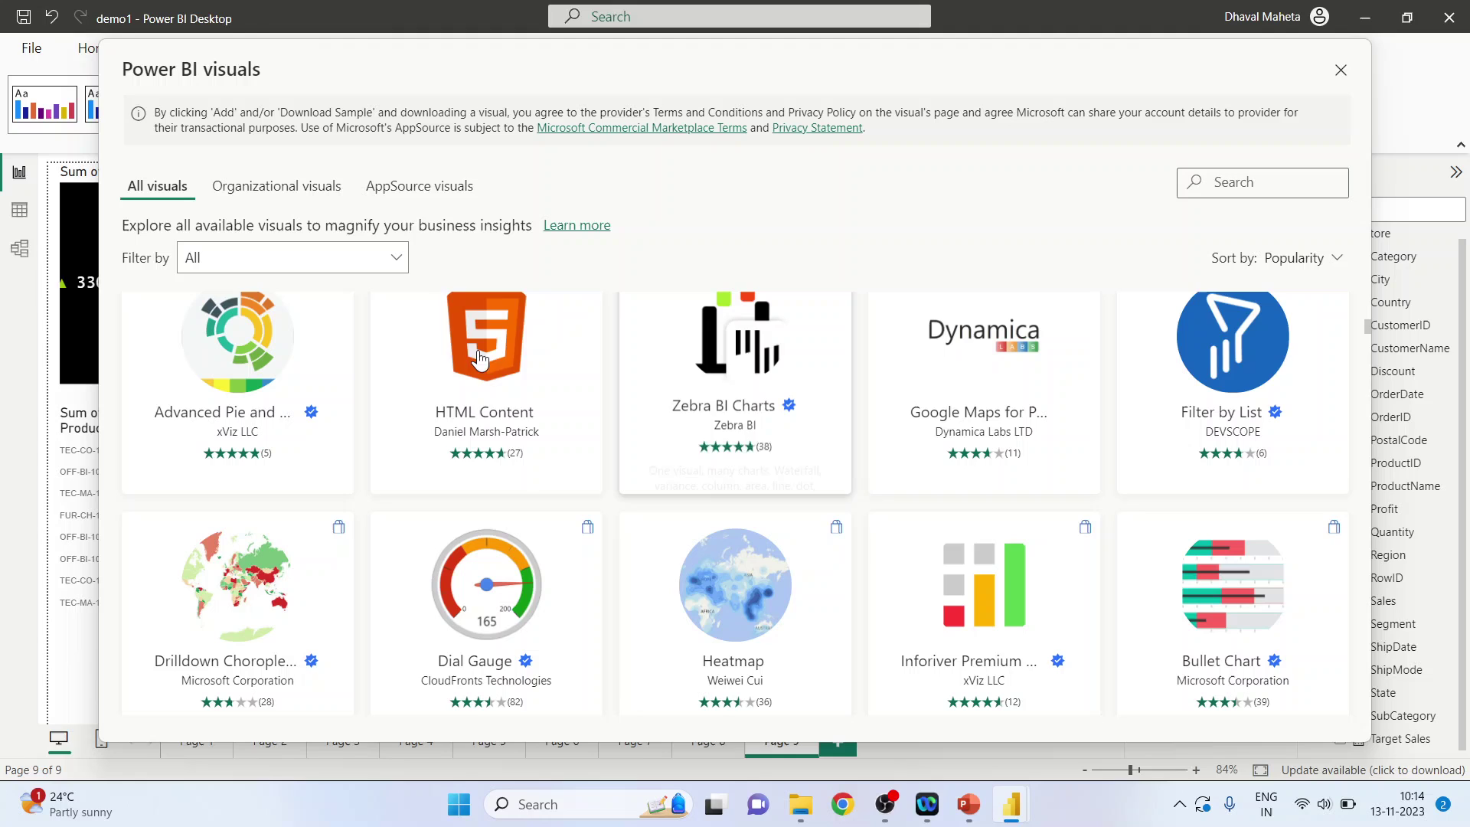
{"action": "left_click", "coordinate": [393, 257]}
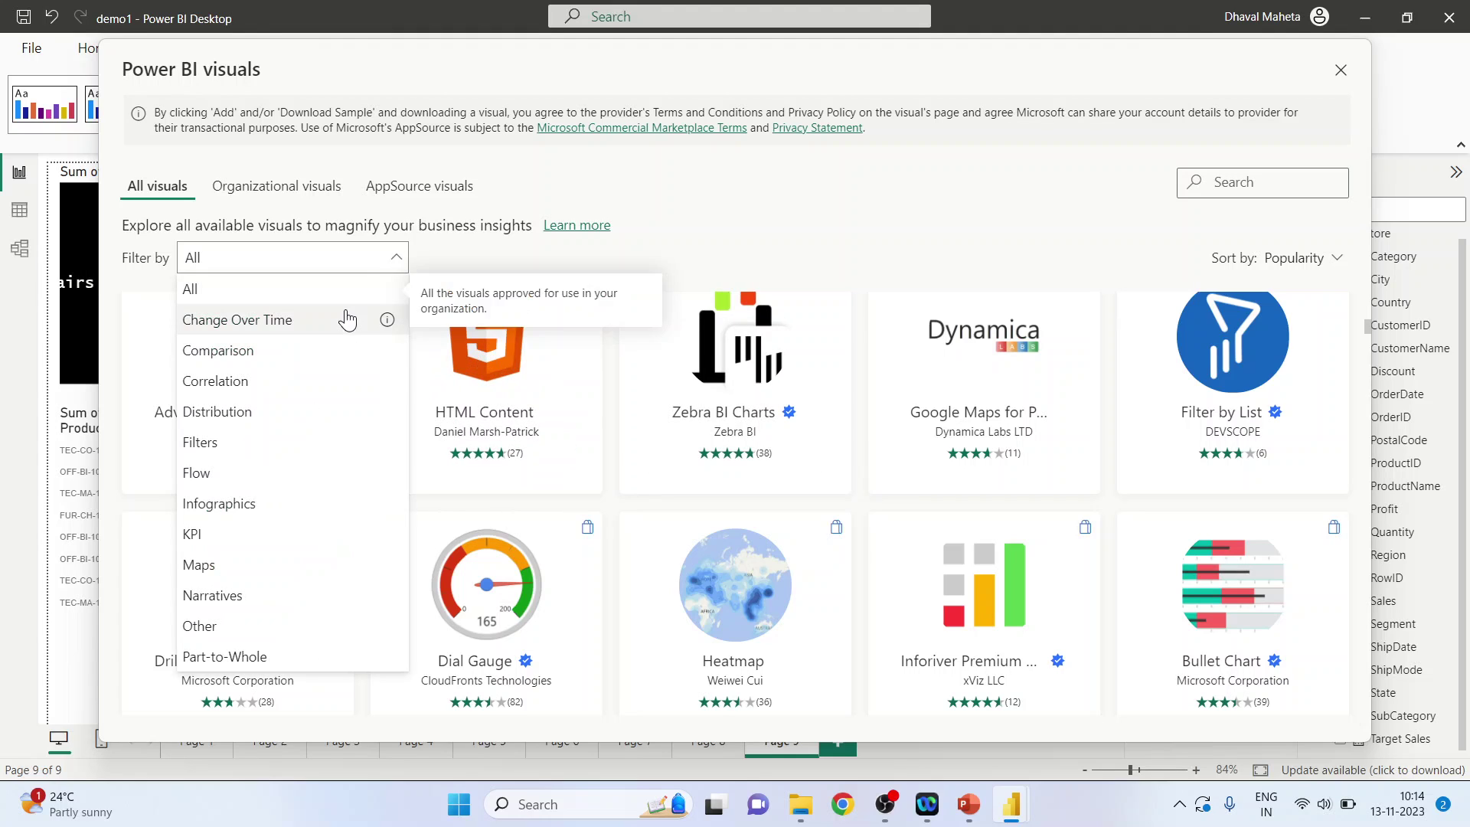
{"action": "left_click", "coordinate": [308, 349]}
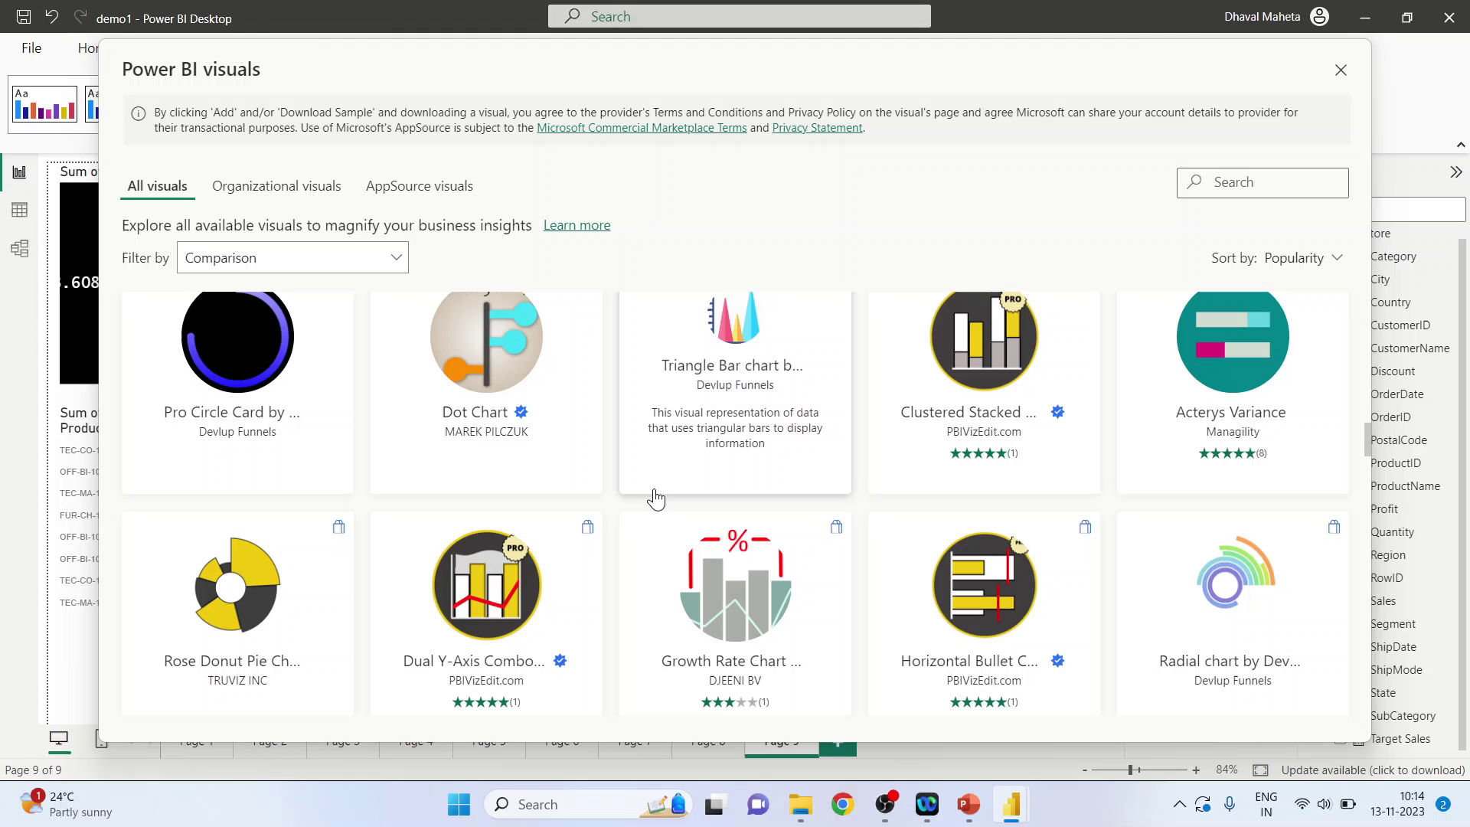
{"action": "mouse_move", "coordinate": [241, 614]}
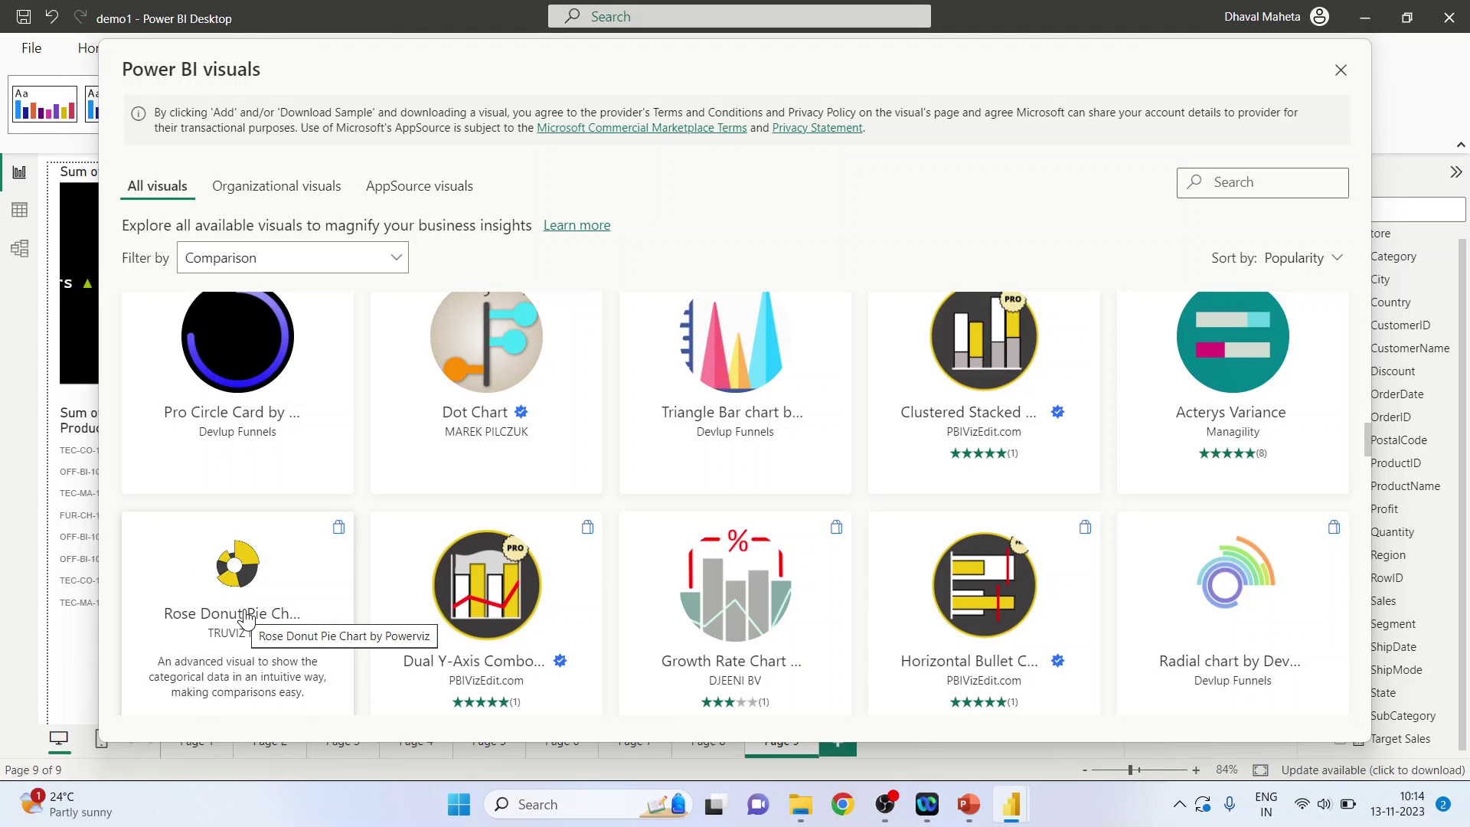
{"action": "left_click", "coordinate": [245, 619]}
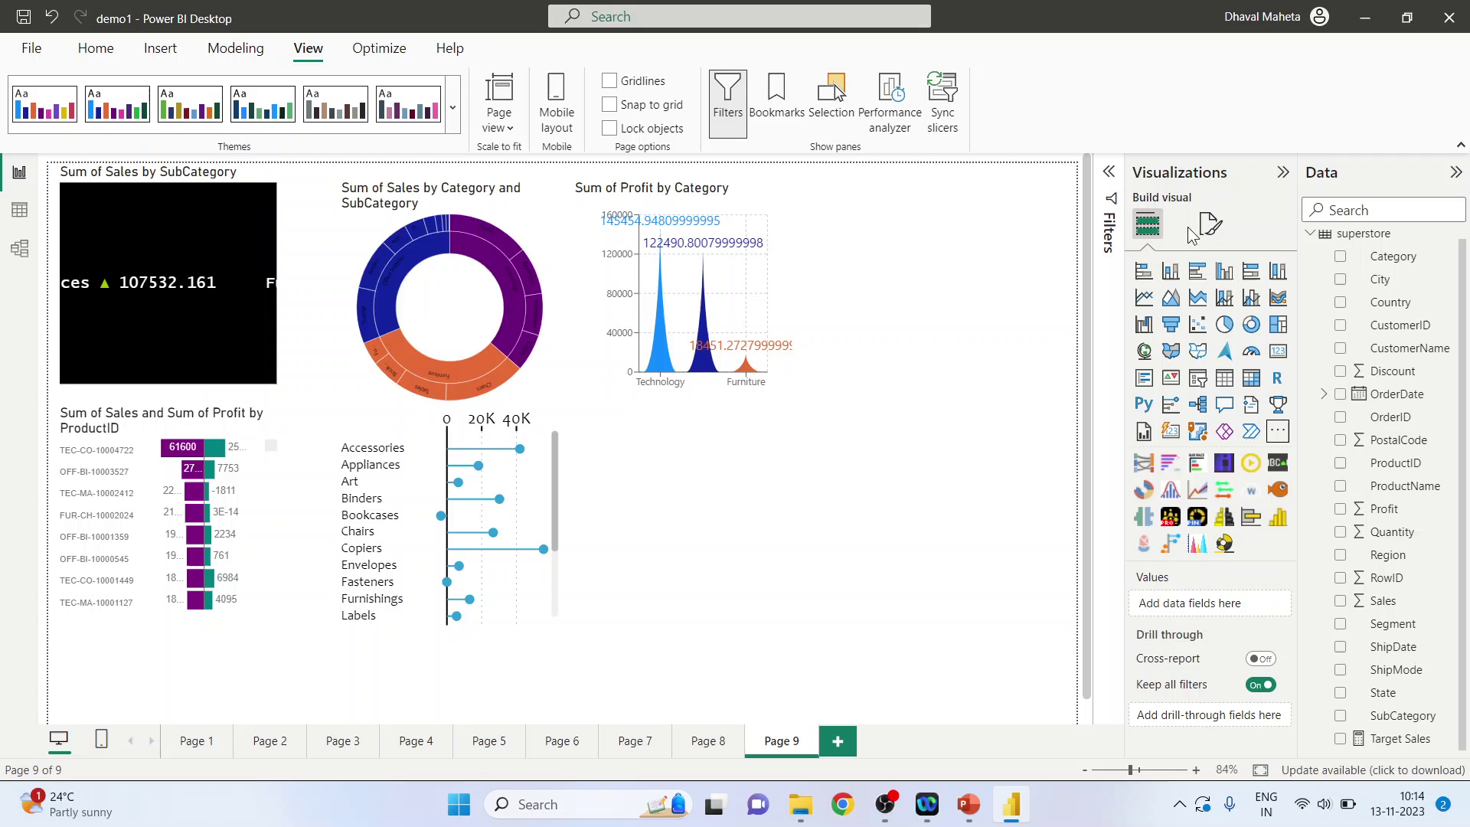
- Add a Powerviz chart with SubCategory as the category and Sales as the measure
{"action": "left_click", "coordinate": [1226, 545]}
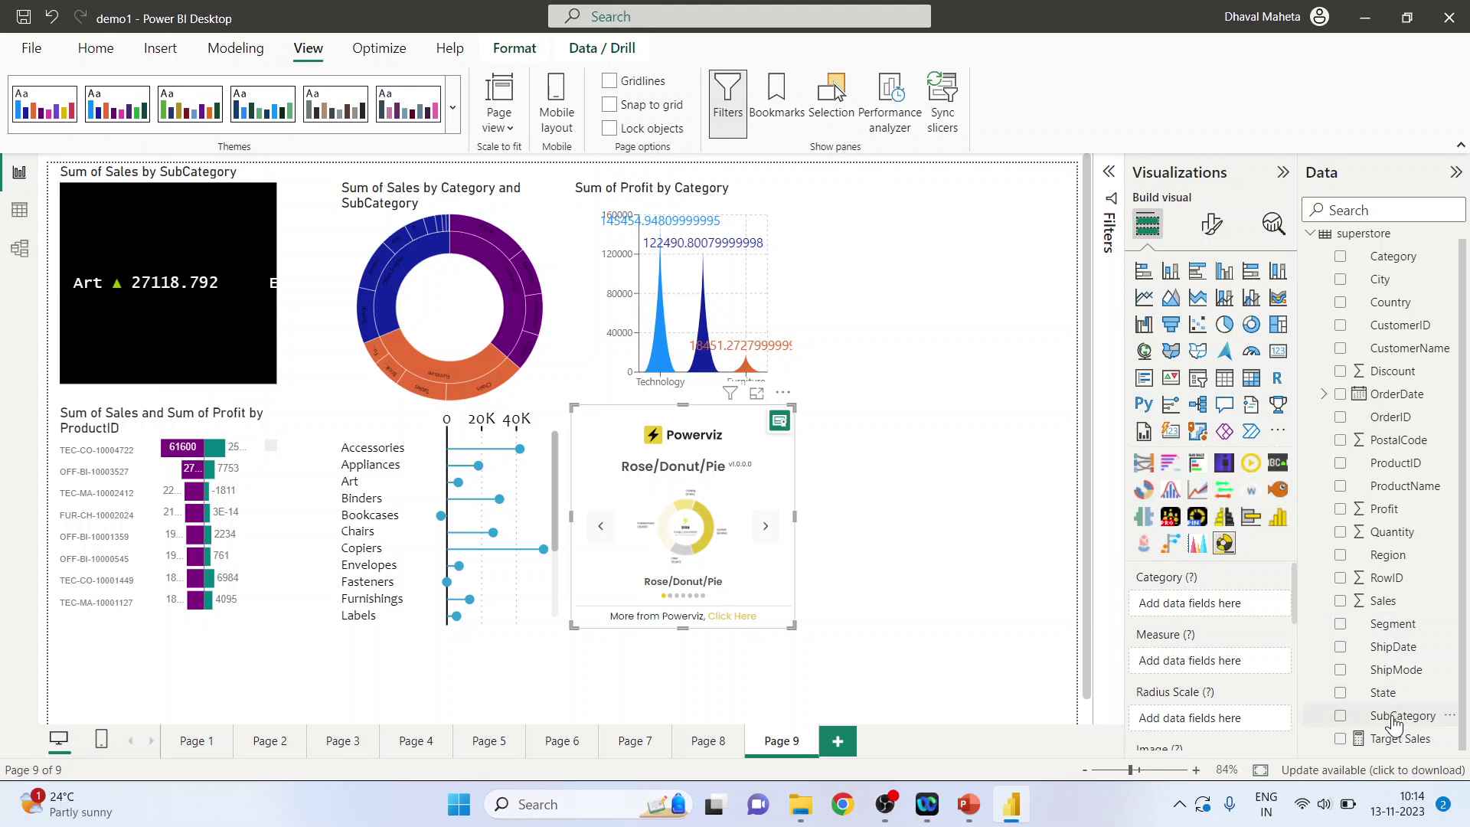
{"action": "left_click_drag", "start_coordinate": [1392, 721], "coordinate": [1225, 616]}
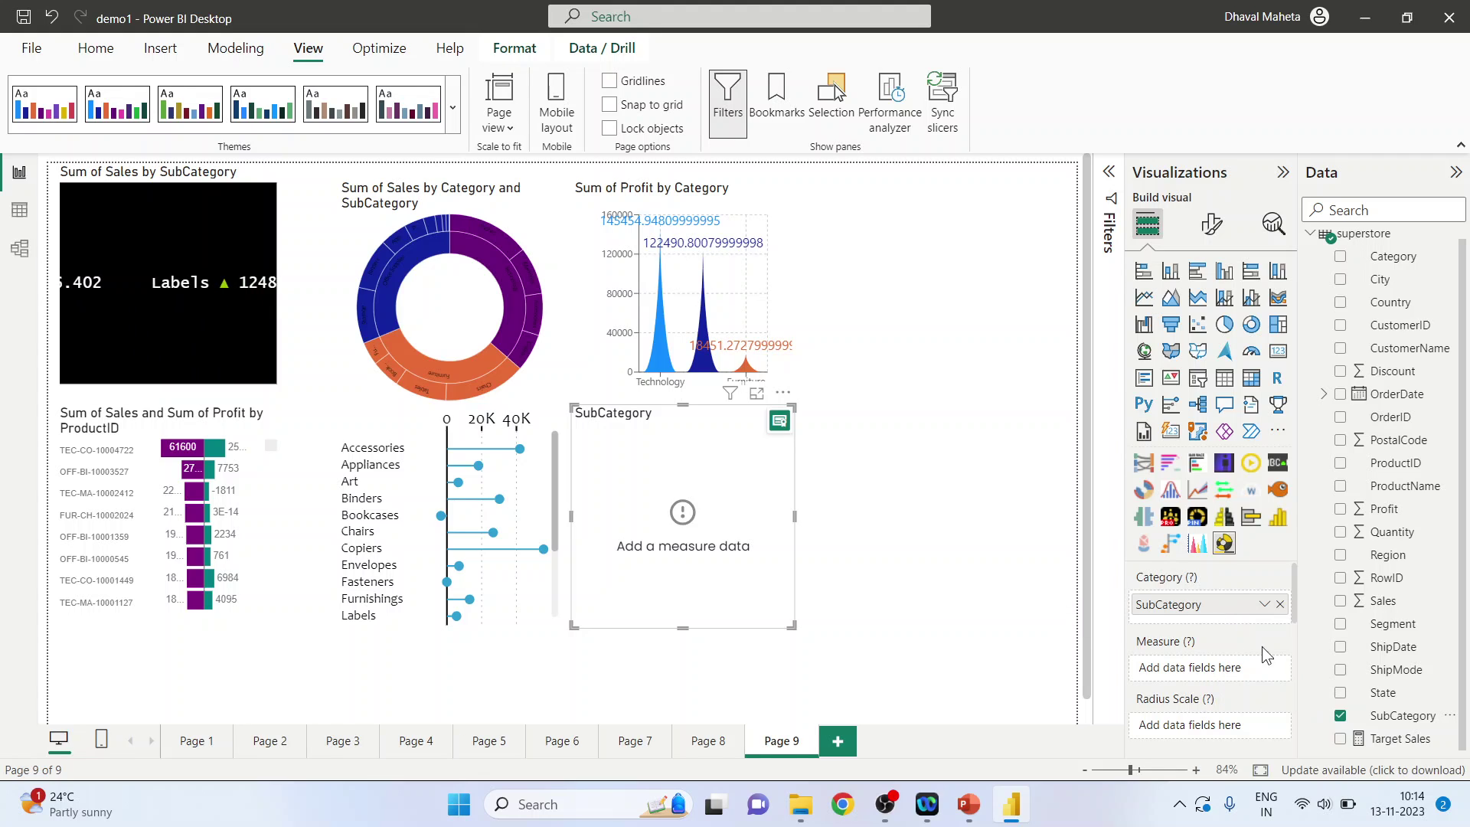
{"action": "left_click_drag", "start_coordinate": [1383, 601], "coordinate": [1227, 675]}
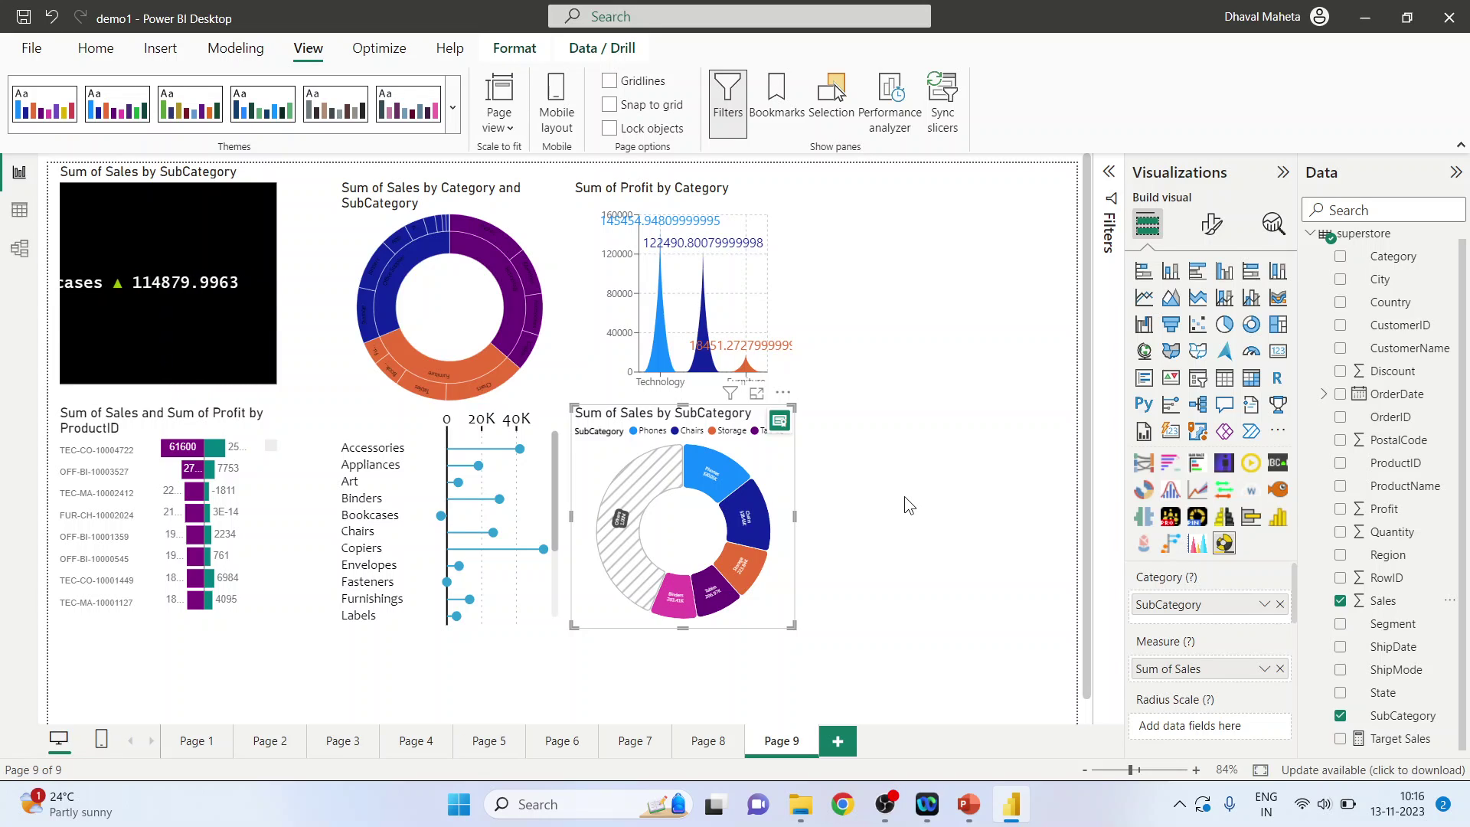
- In Focus mode, set Chart Options to Donut, Semi Circle, with a 60% donut hole
{"action": "left_click", "coordinate": [760, 395]}
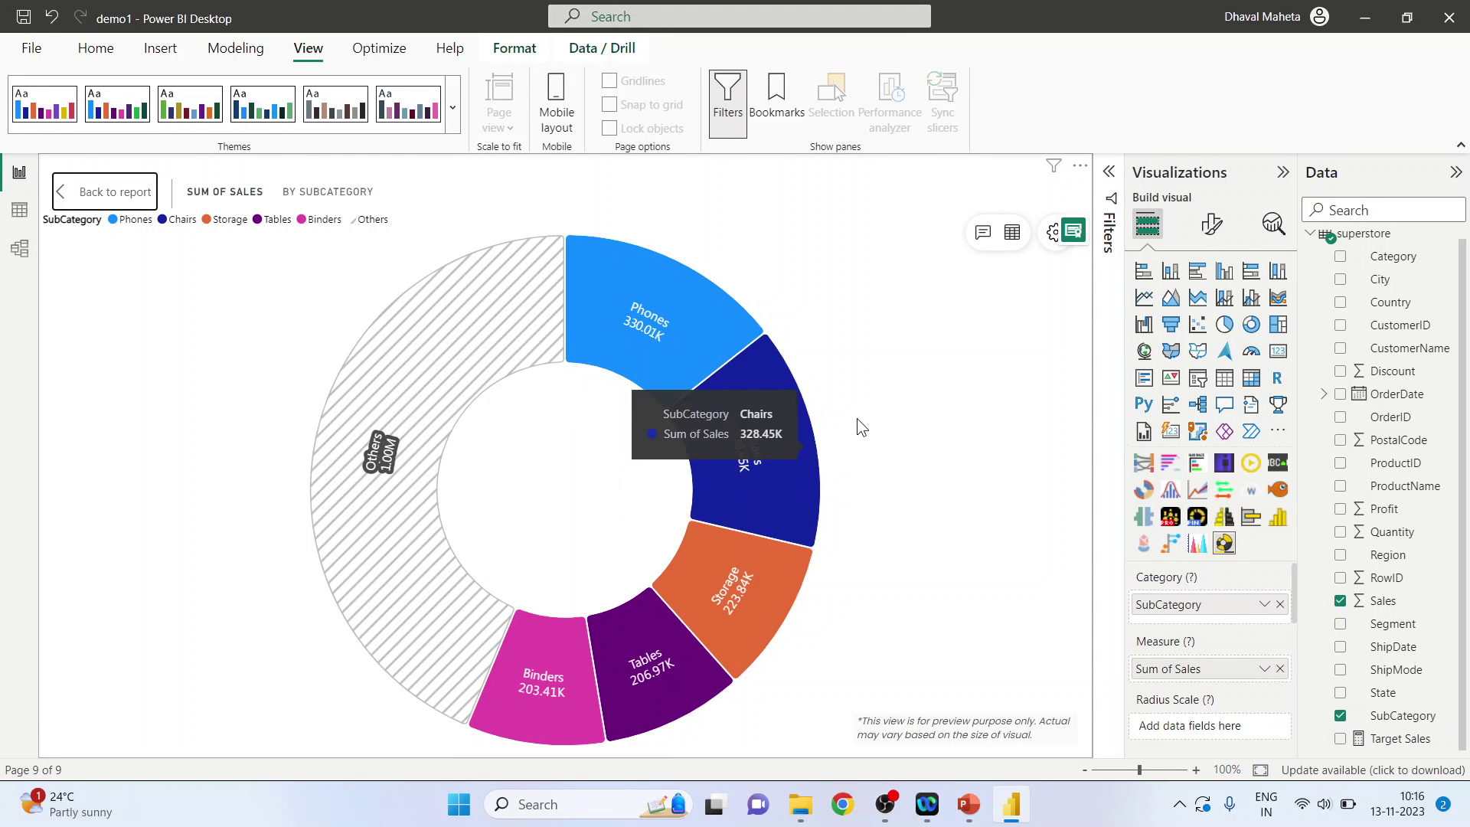
{"action": "left_click", "coordinate": [1051, 234]}
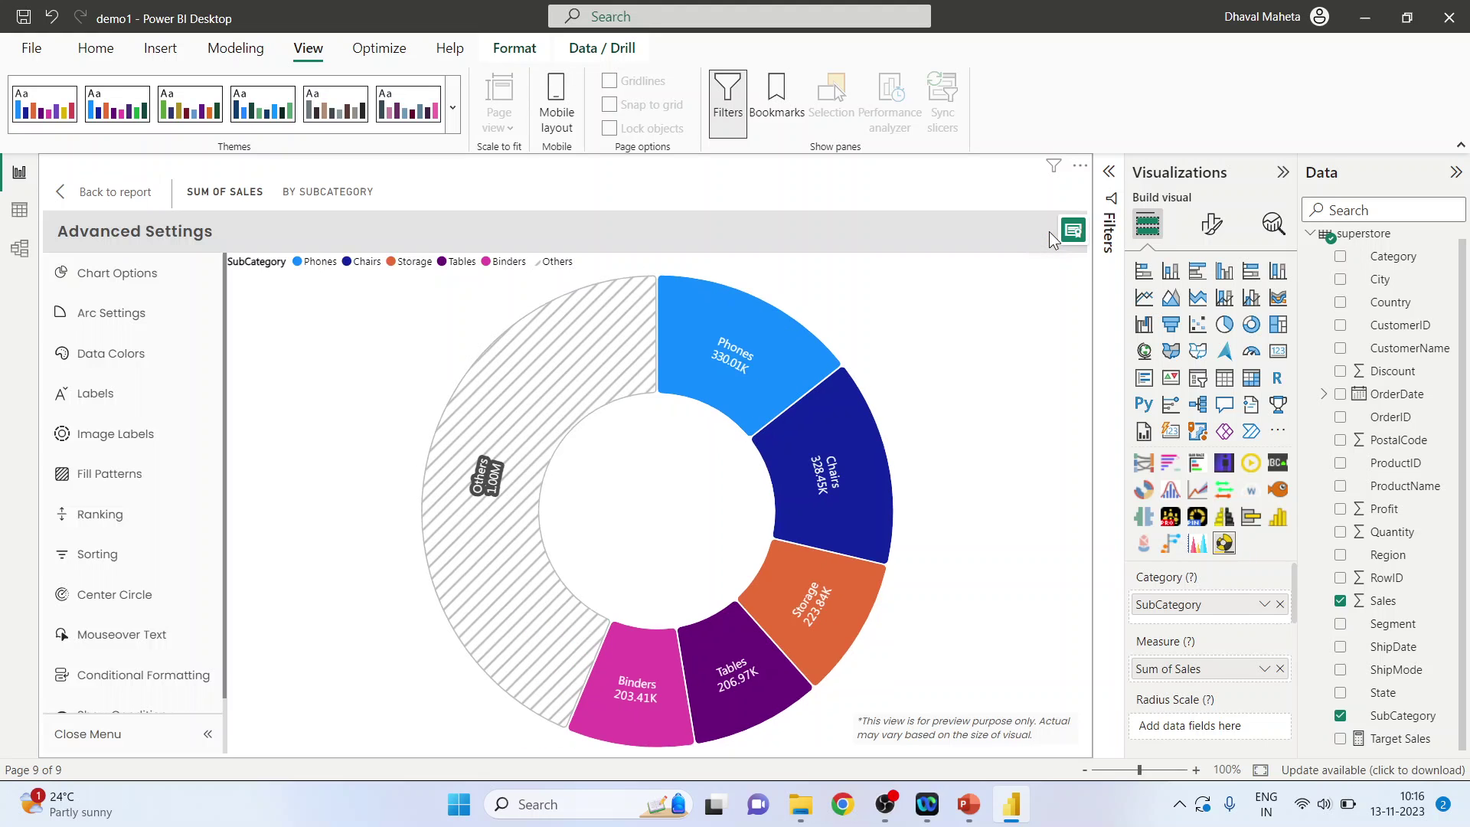
{"action": "left_click", "coordinate": [144, 275]}
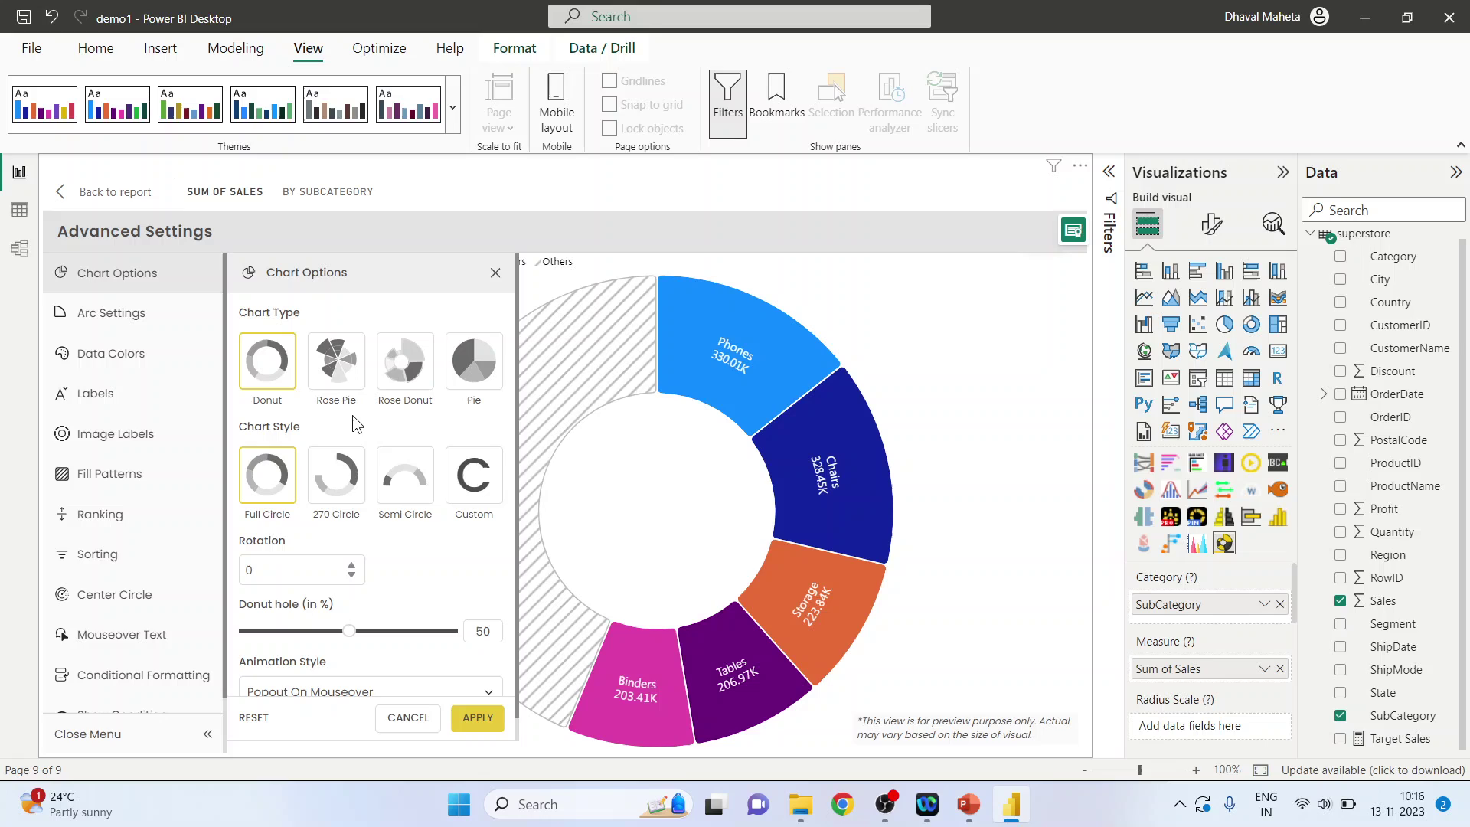
{"action": "left_click", "coordinate": [342, 374]}
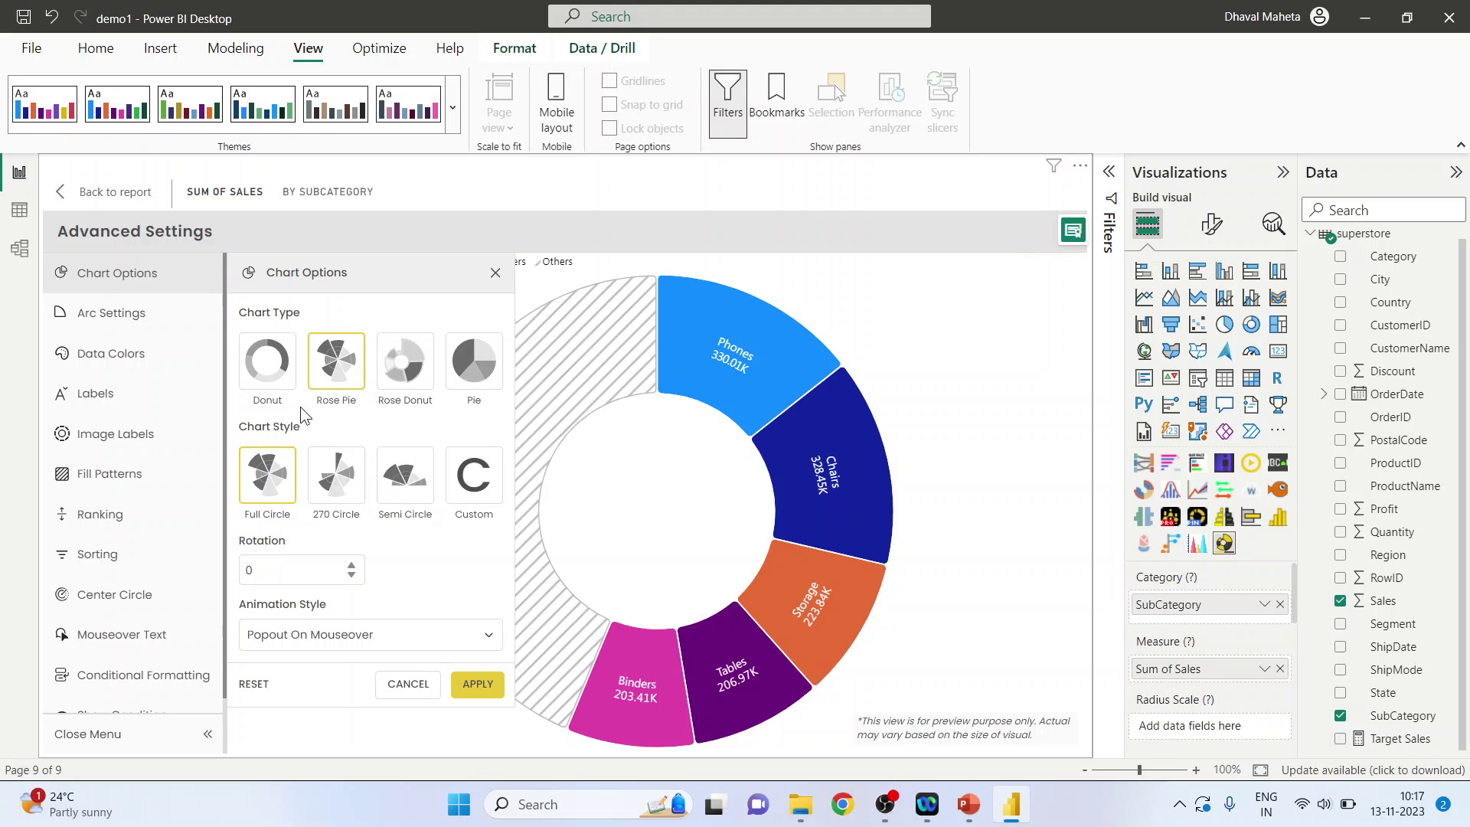
{"action": "left_click", "coordinate": [275, 368]}
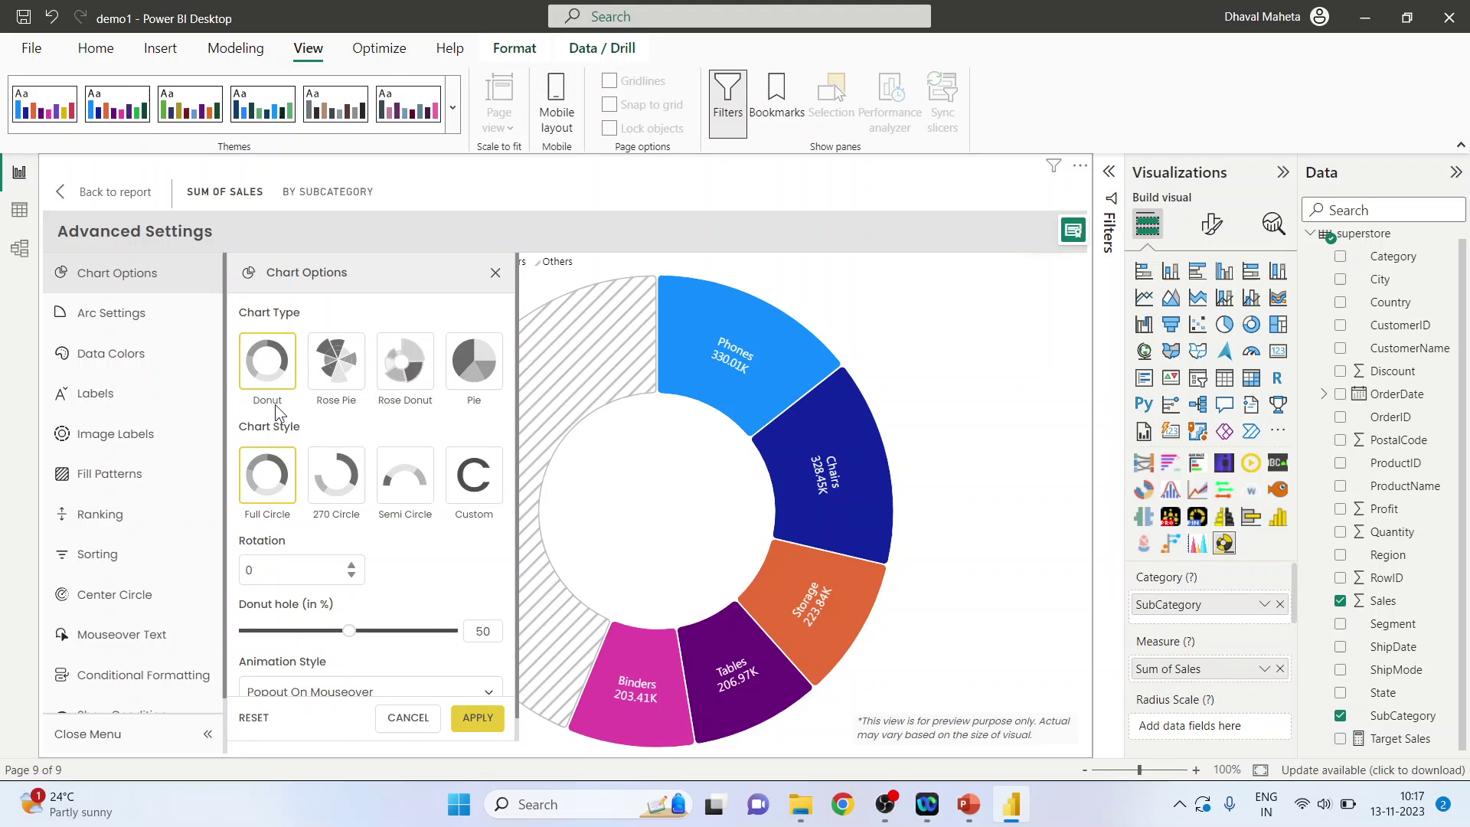
{"action": "left_click", "coordinate": [407, 494]}
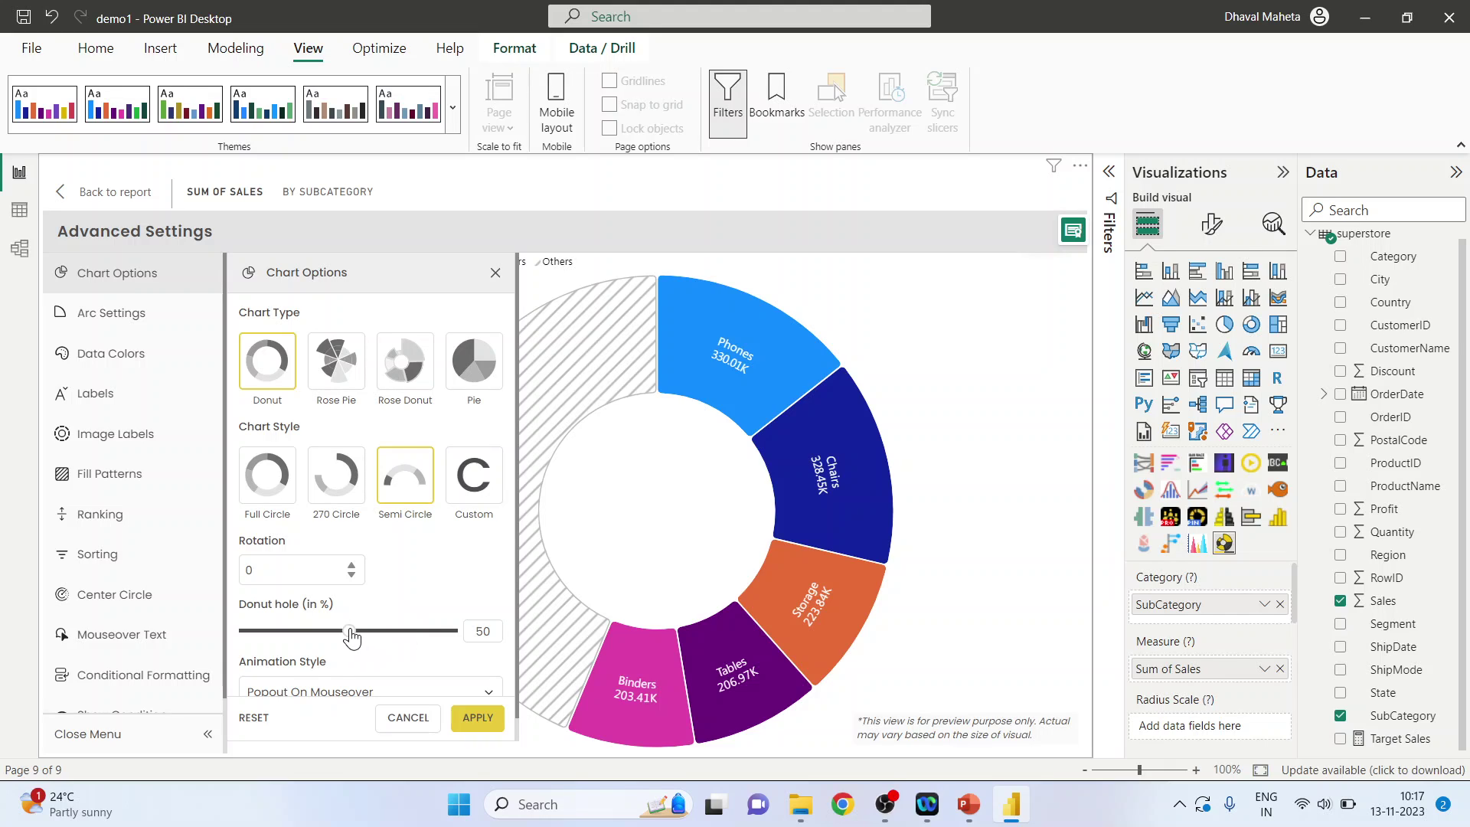
{"action": "left_click_drag", "start_coordinate": [353, 636], "coordinate": [373, 636]}
{"action": "left_click", "coordinate": [478, 716]}
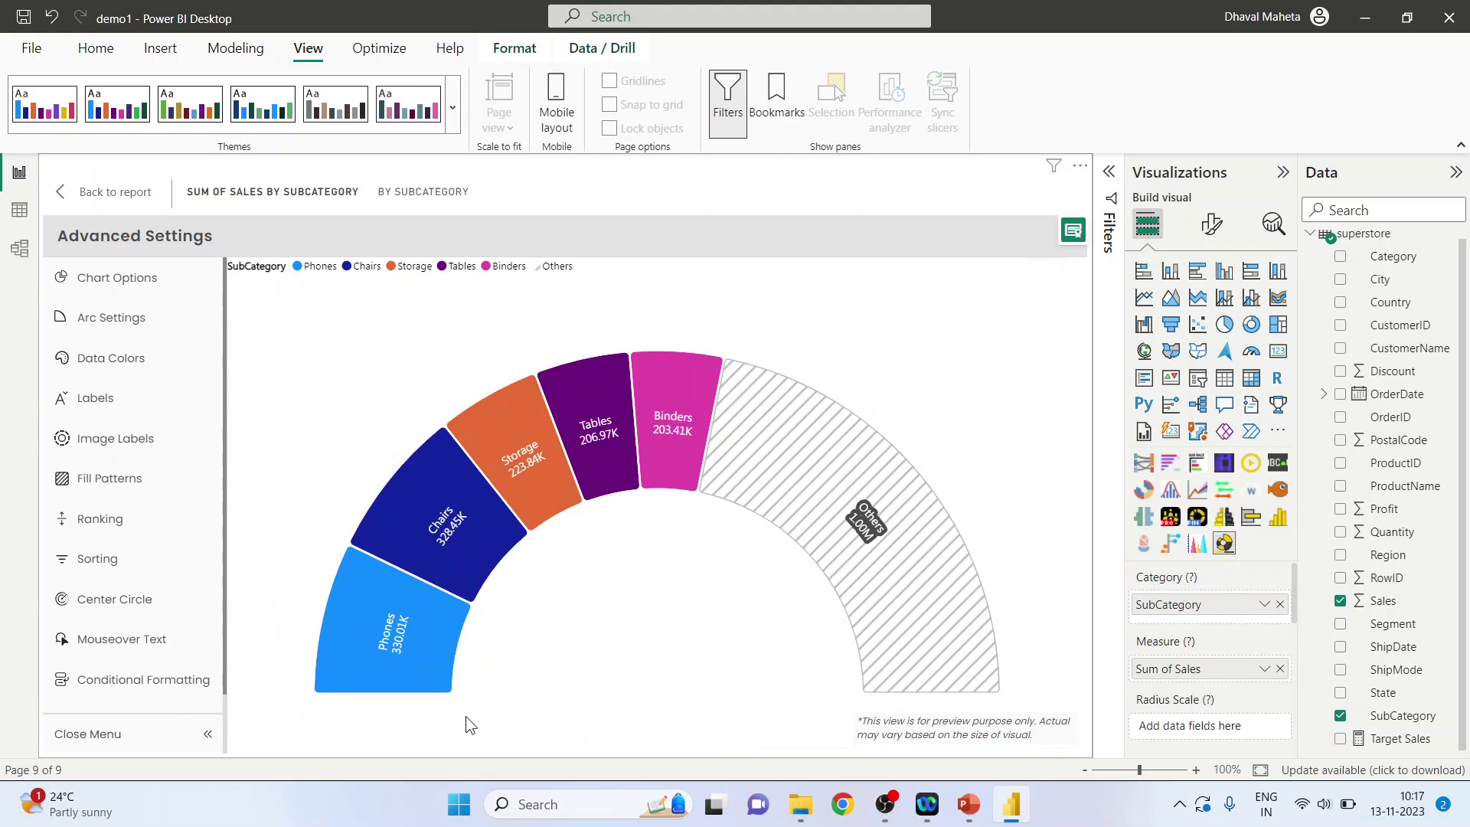
- Make the chart a Rose Pie spanning a 270-degree circle
{"action": "left_click", "coordinate": [109, 280]}
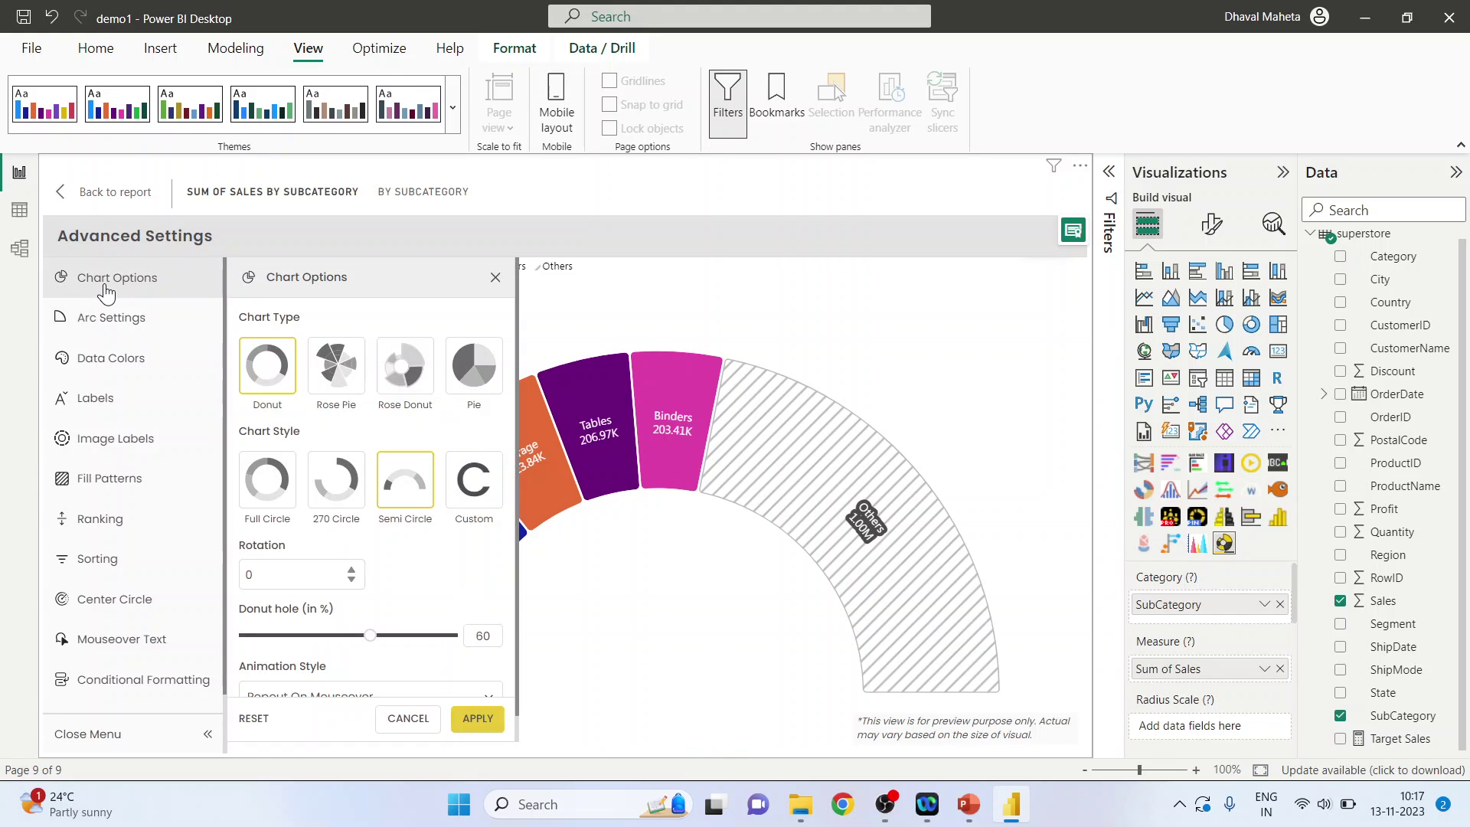
{"action": "left_click", "coordinate": [333, 394]}
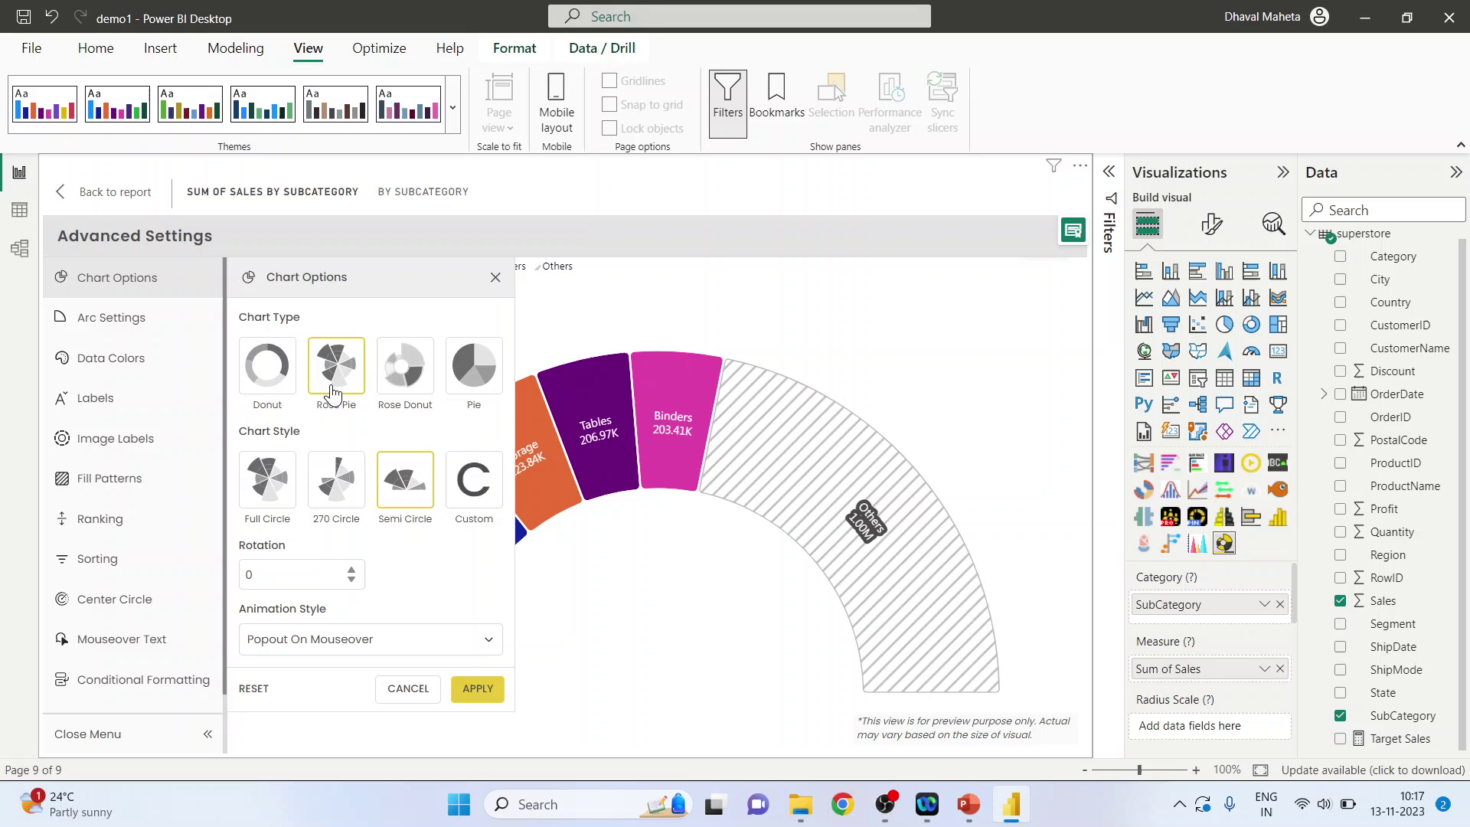
{"action": "left_click", "coordinate": [344, 488]}
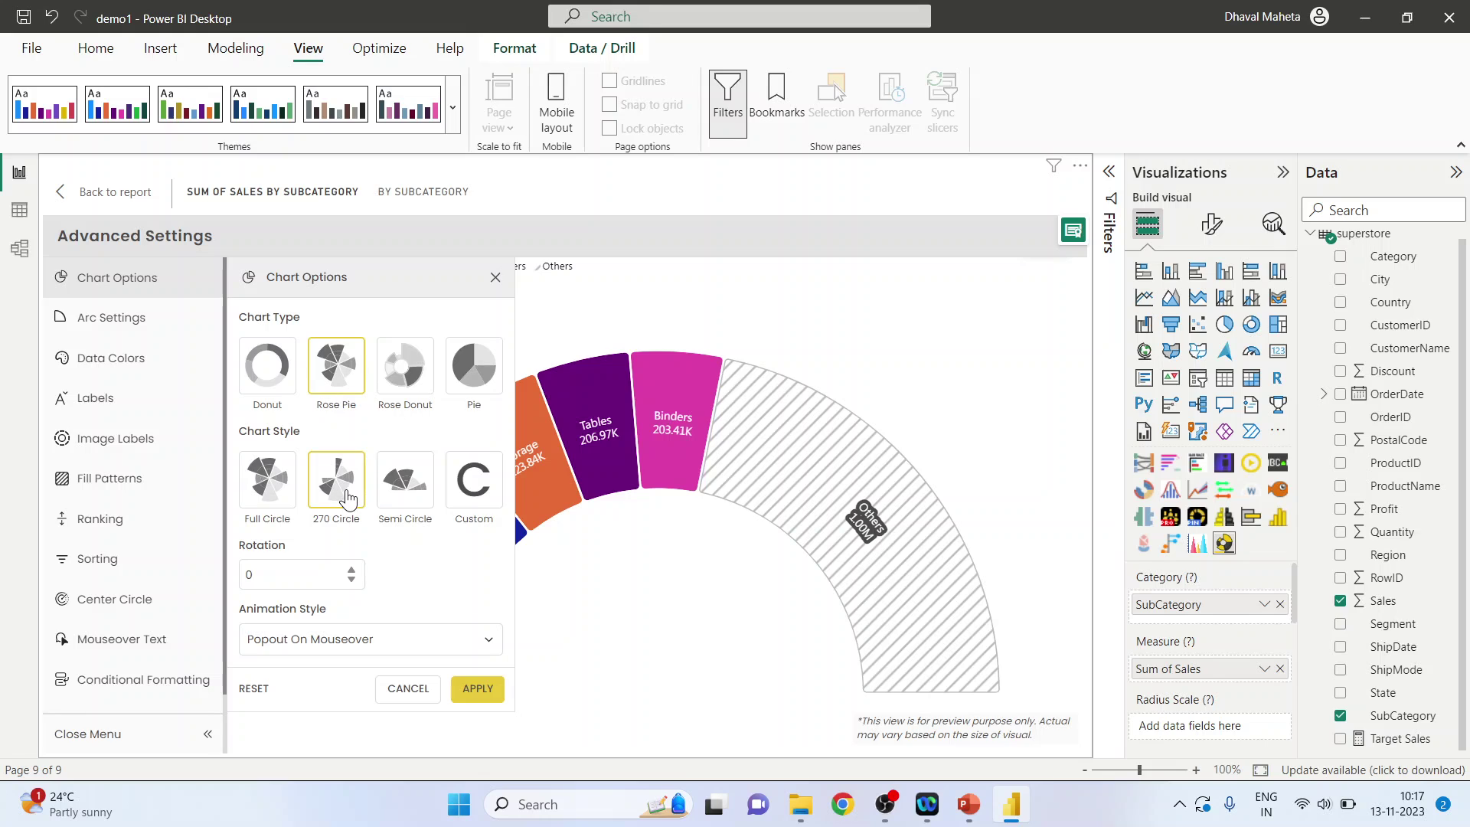
{"action": "left_click", "coordinate": [479, 691]}
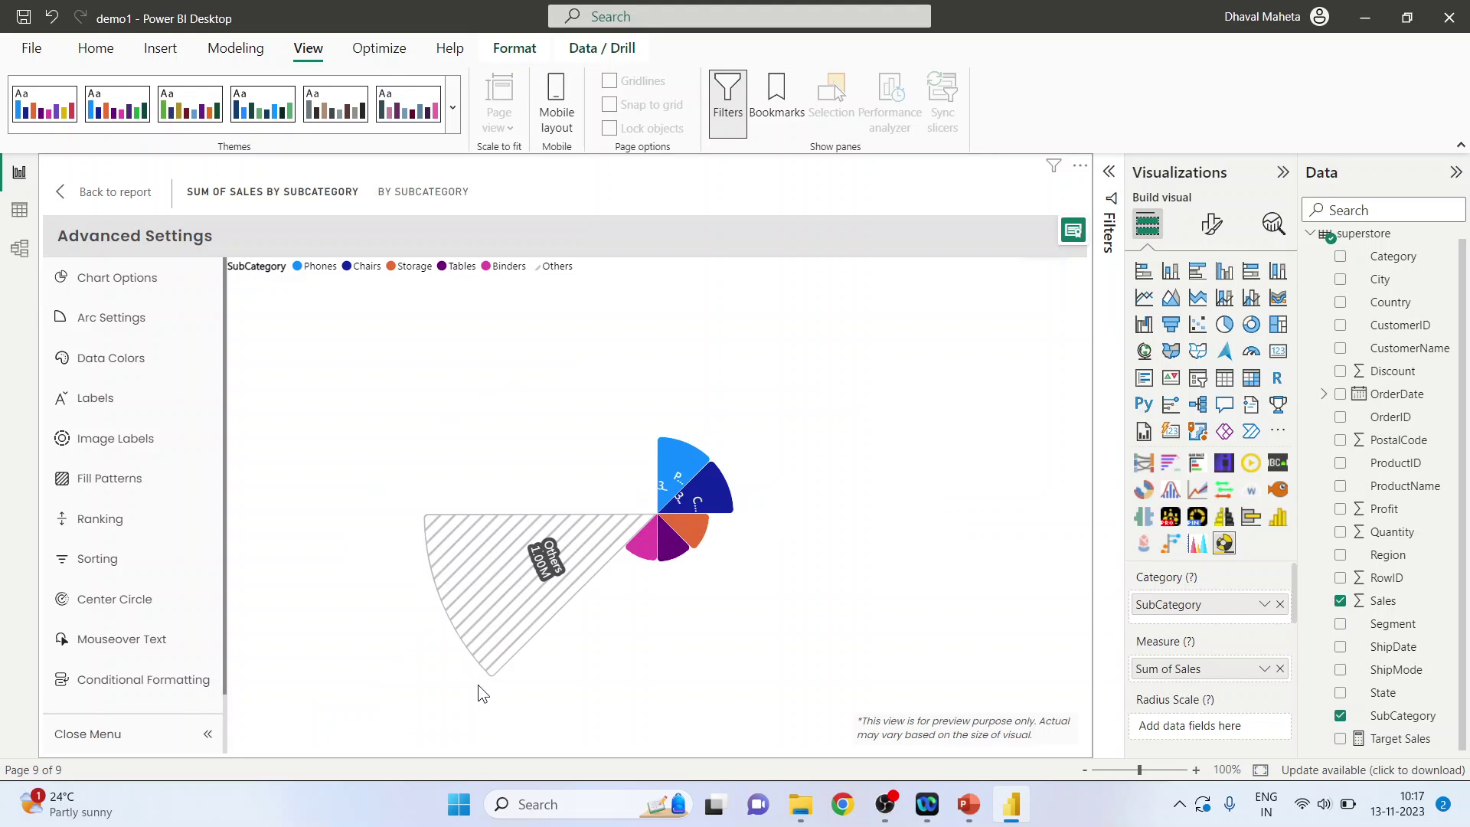
- Switch the chart to a Rose Donut with a 35% hole
{"action": "left_click", "coordinate": [106, 282]}
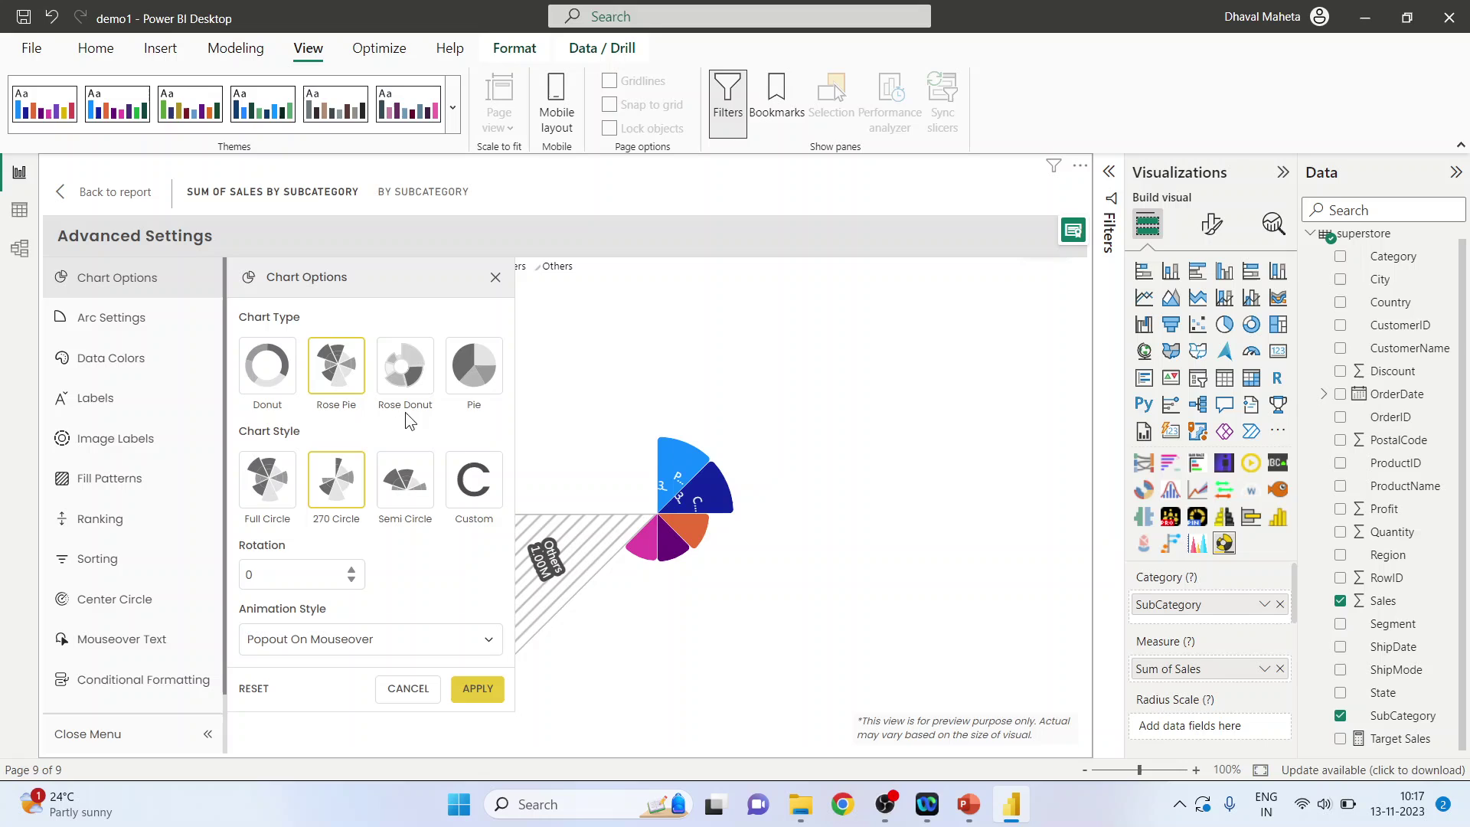
{"action": "left_click", "coordinate": [409, 376]}
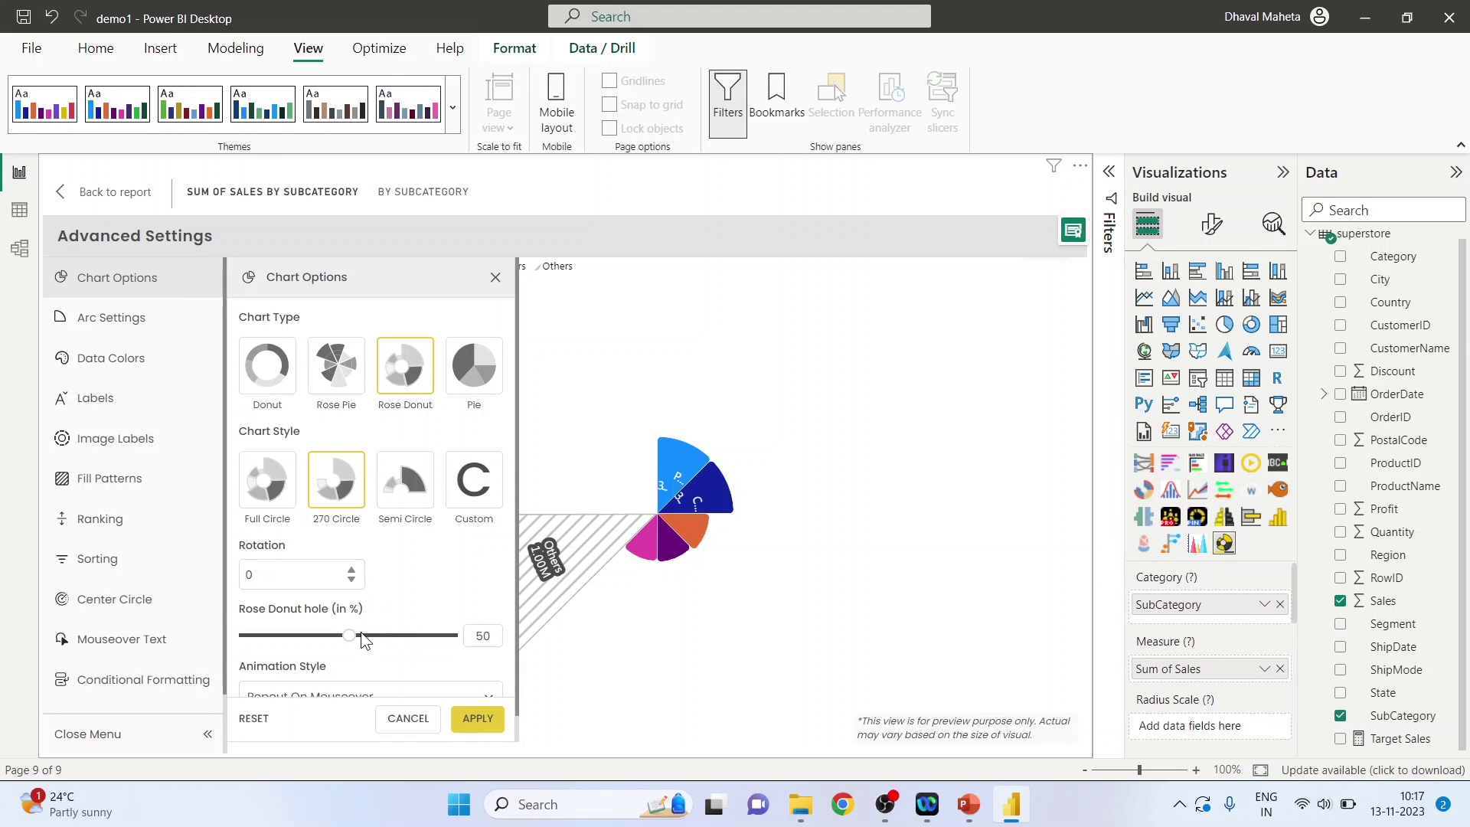
{"action": "left_click_drag", "start_coordinate": [349, 636], "coordinate": [323, 641]}
{"action": "left_click", "coordinate": [477, 717]}
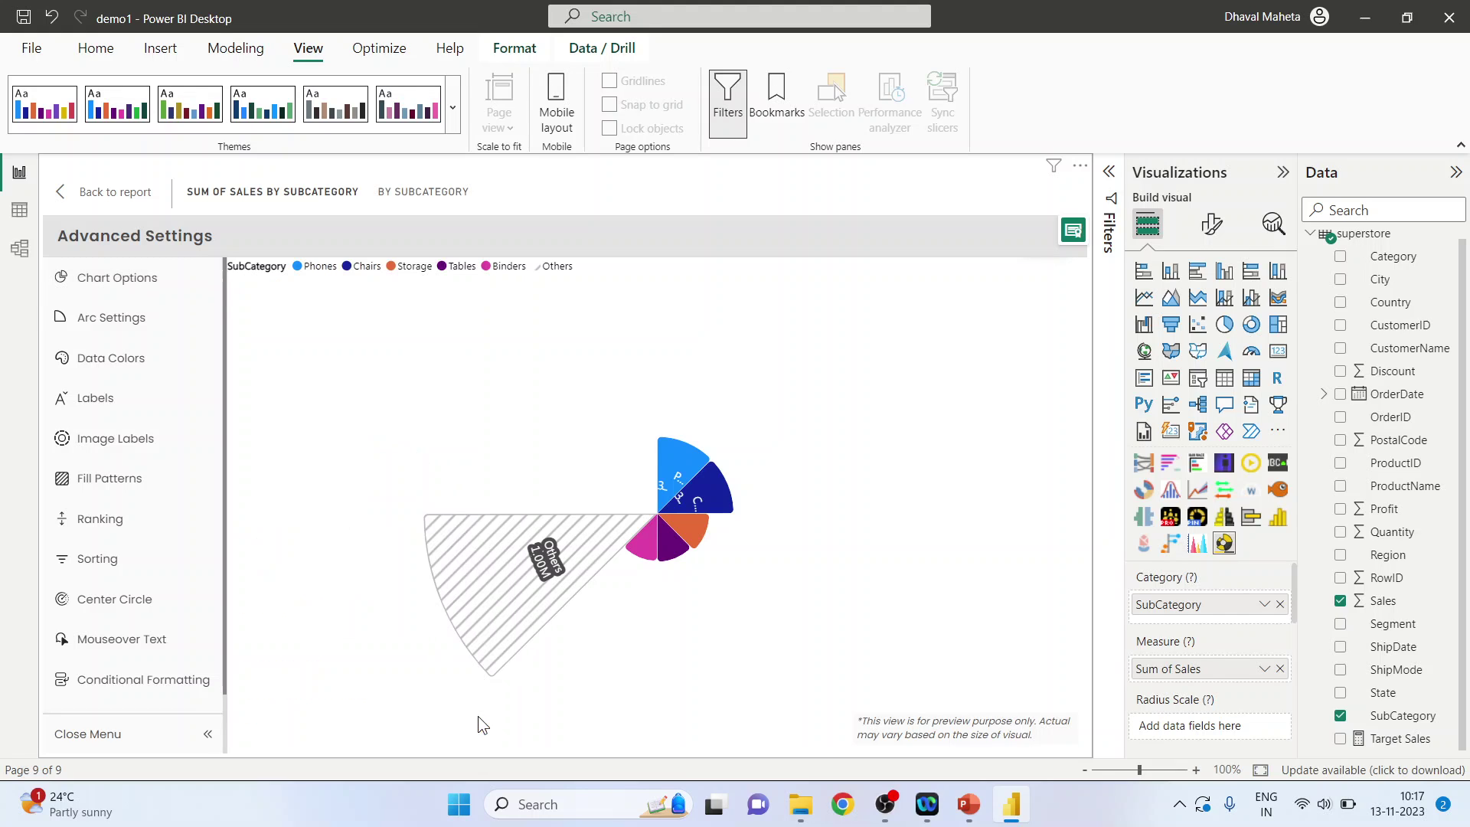
- Set the chart's Animation Style to Shrink On Mouseover
{"action": "left_click", "coordinate": [107, 282]}
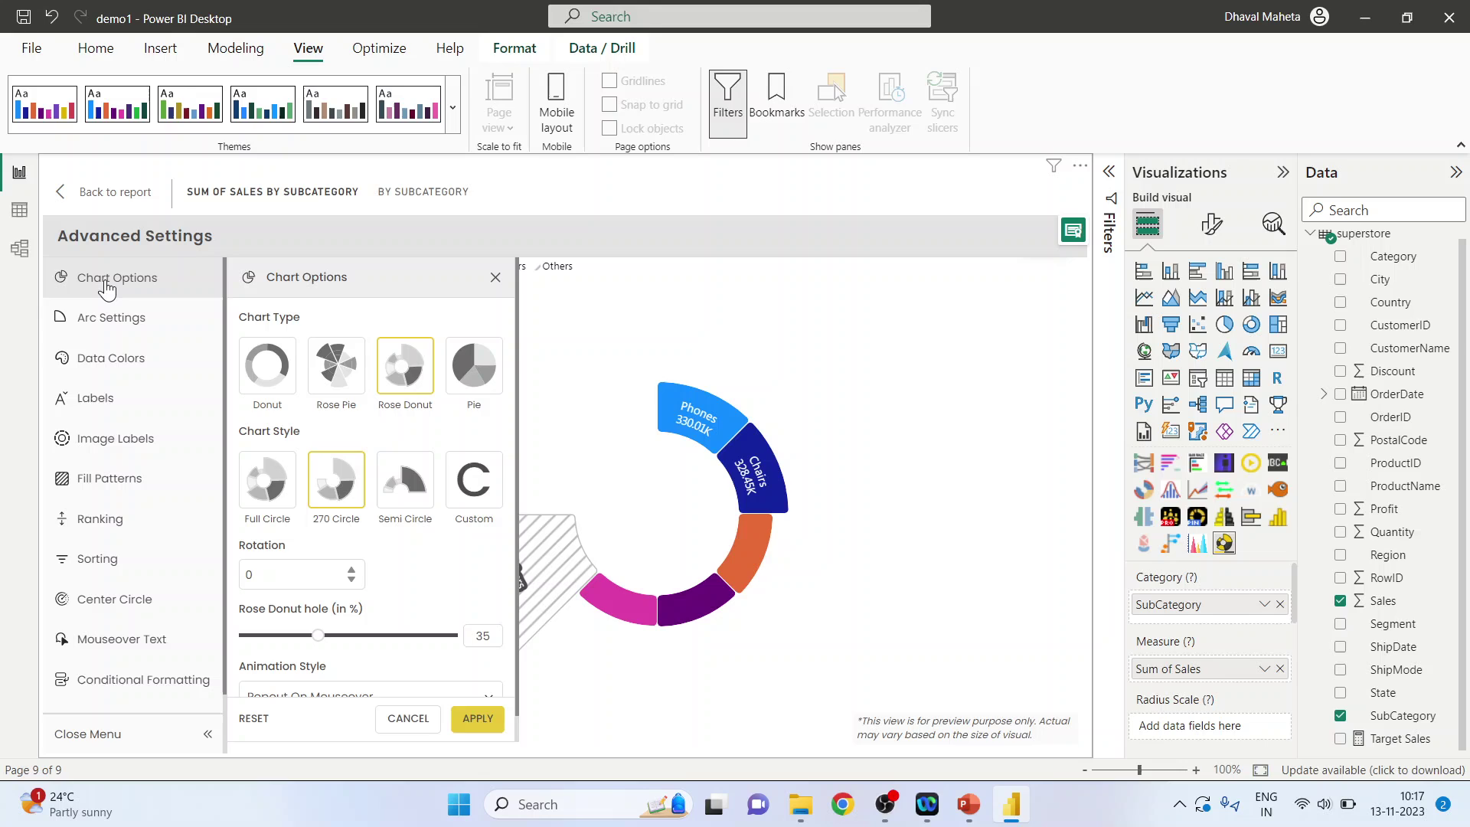
{"action": "scroll", "coordinate": [499, 587], "scroll_direction": "down", "scroll_amount": 1}
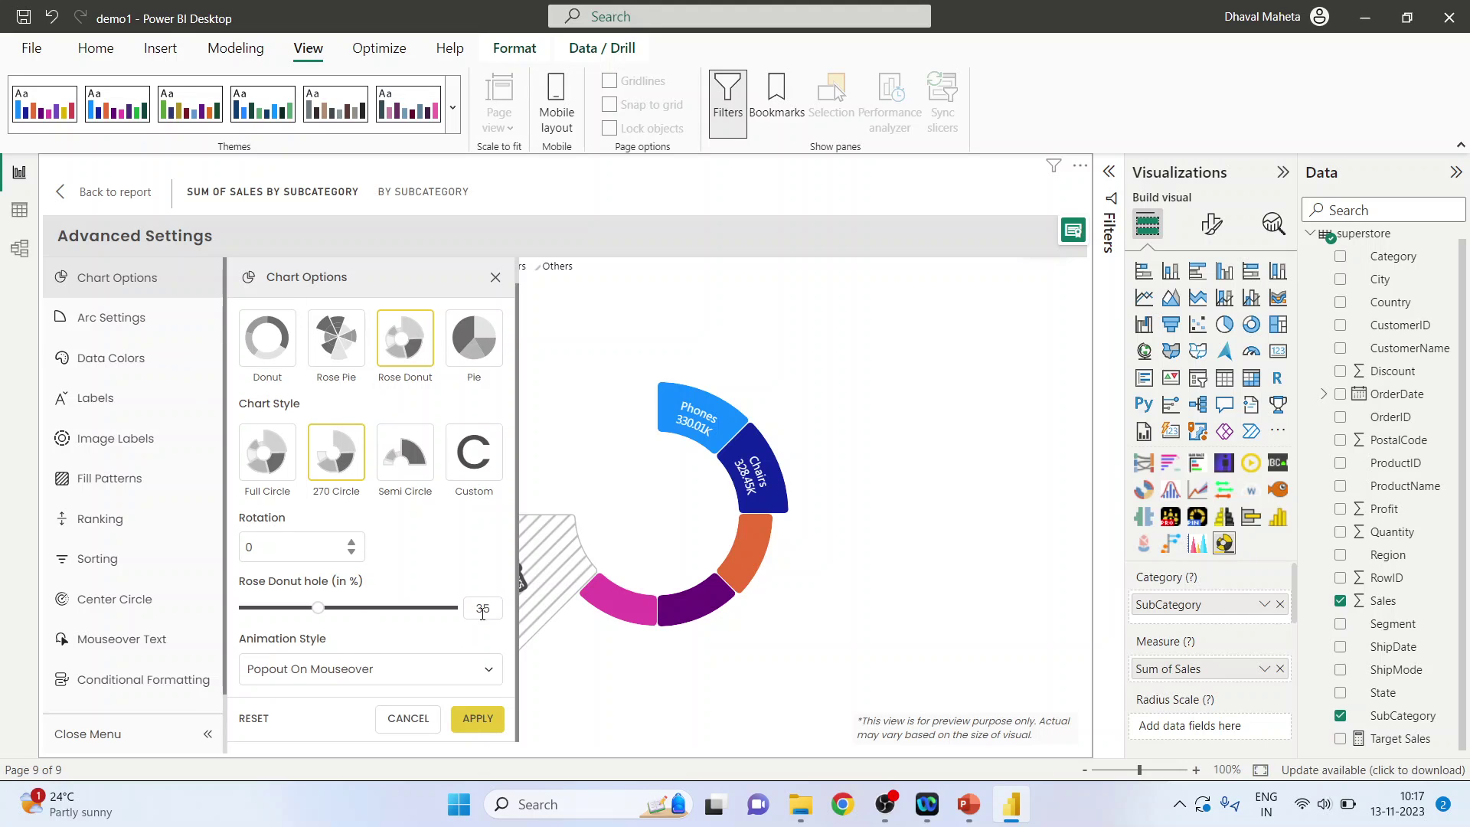
{"action": "left_click", "coordinate": [483, 672]}
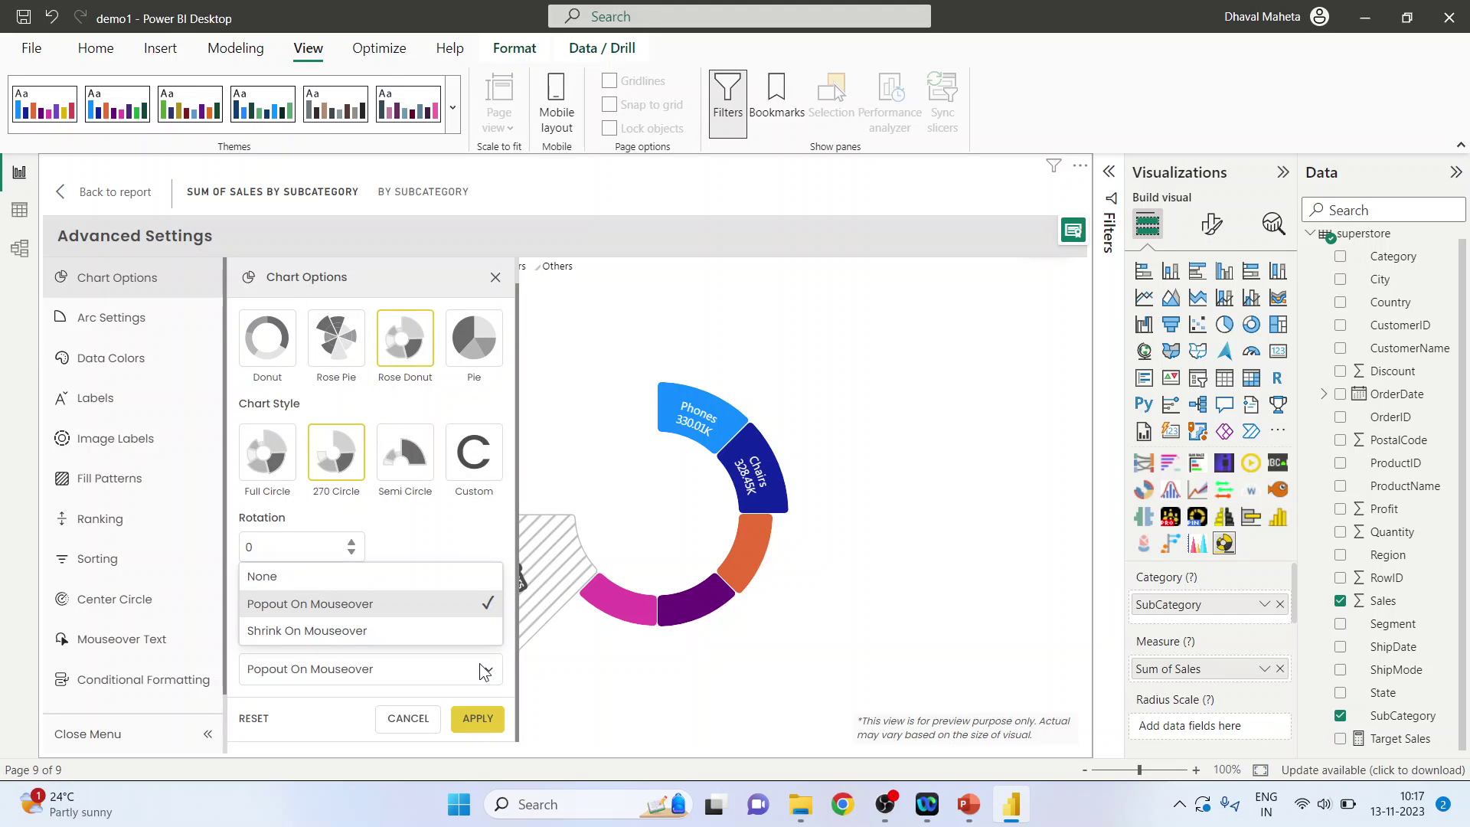
{"action": "left_click", "coordinate": [398, 633]}
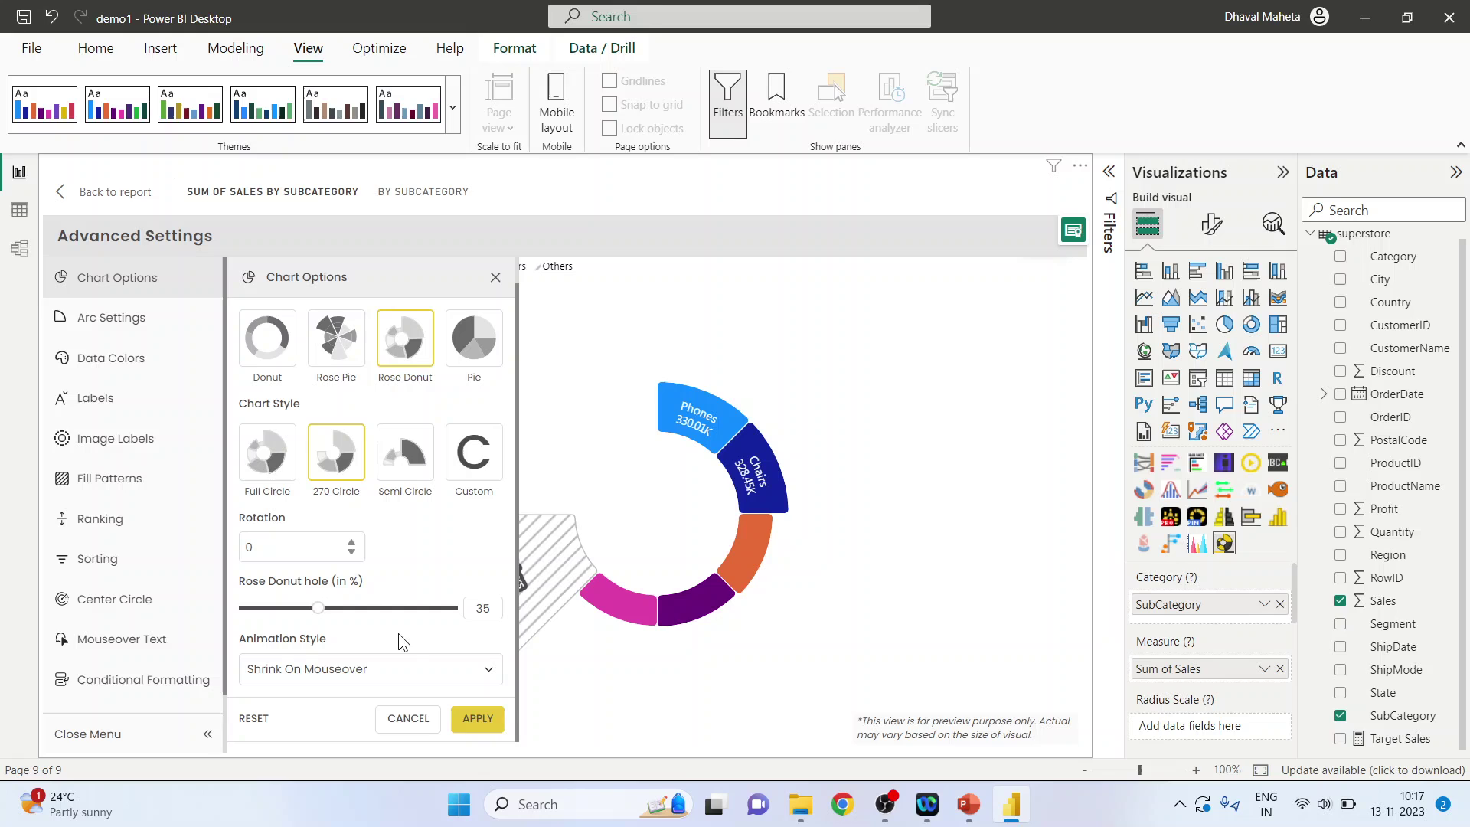
{"action": "left_click", "coordinate": [478, 718]}
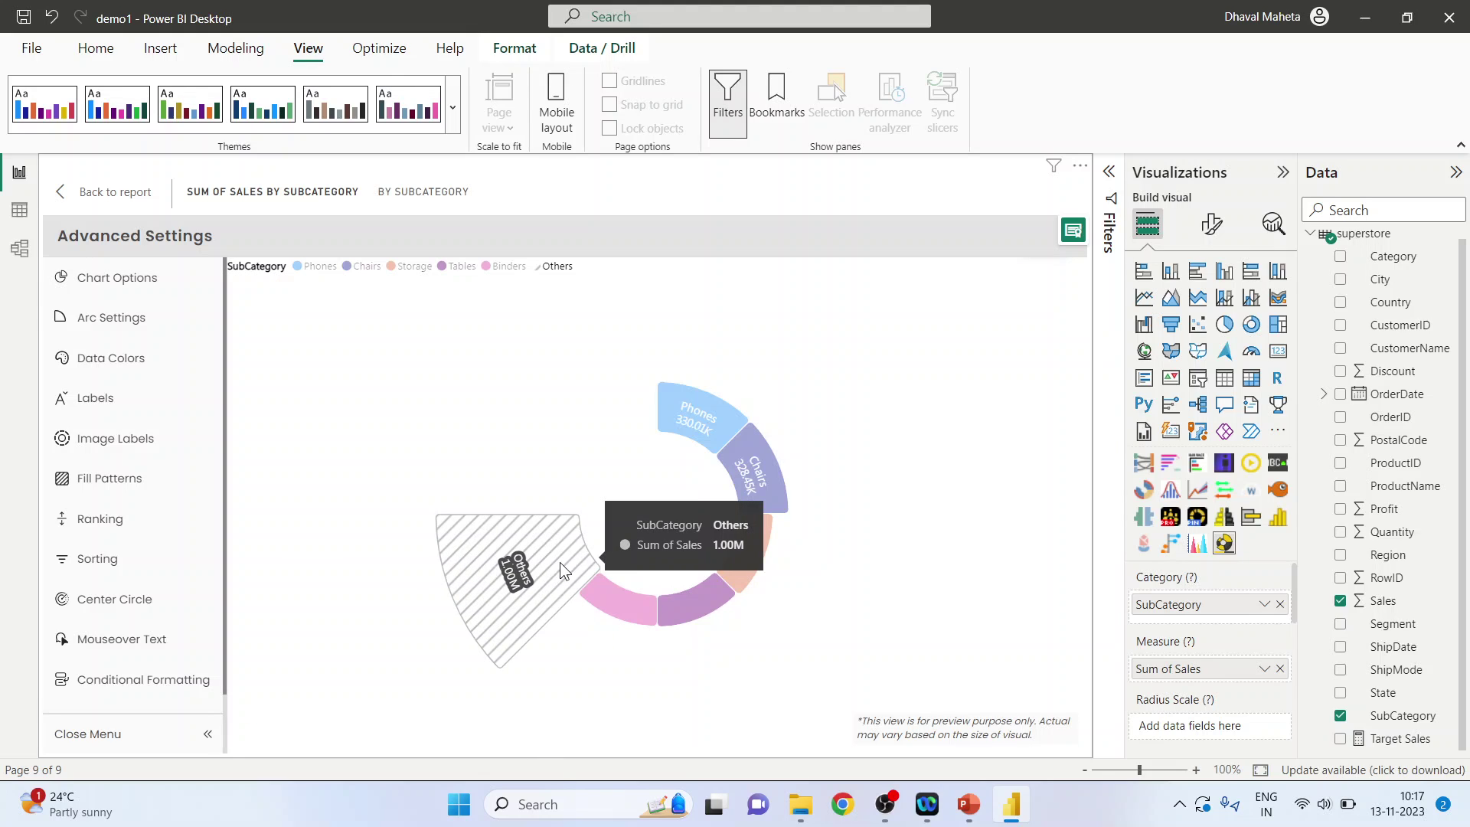
{"action": "mouse_move", "coordinate": [749, 470]}
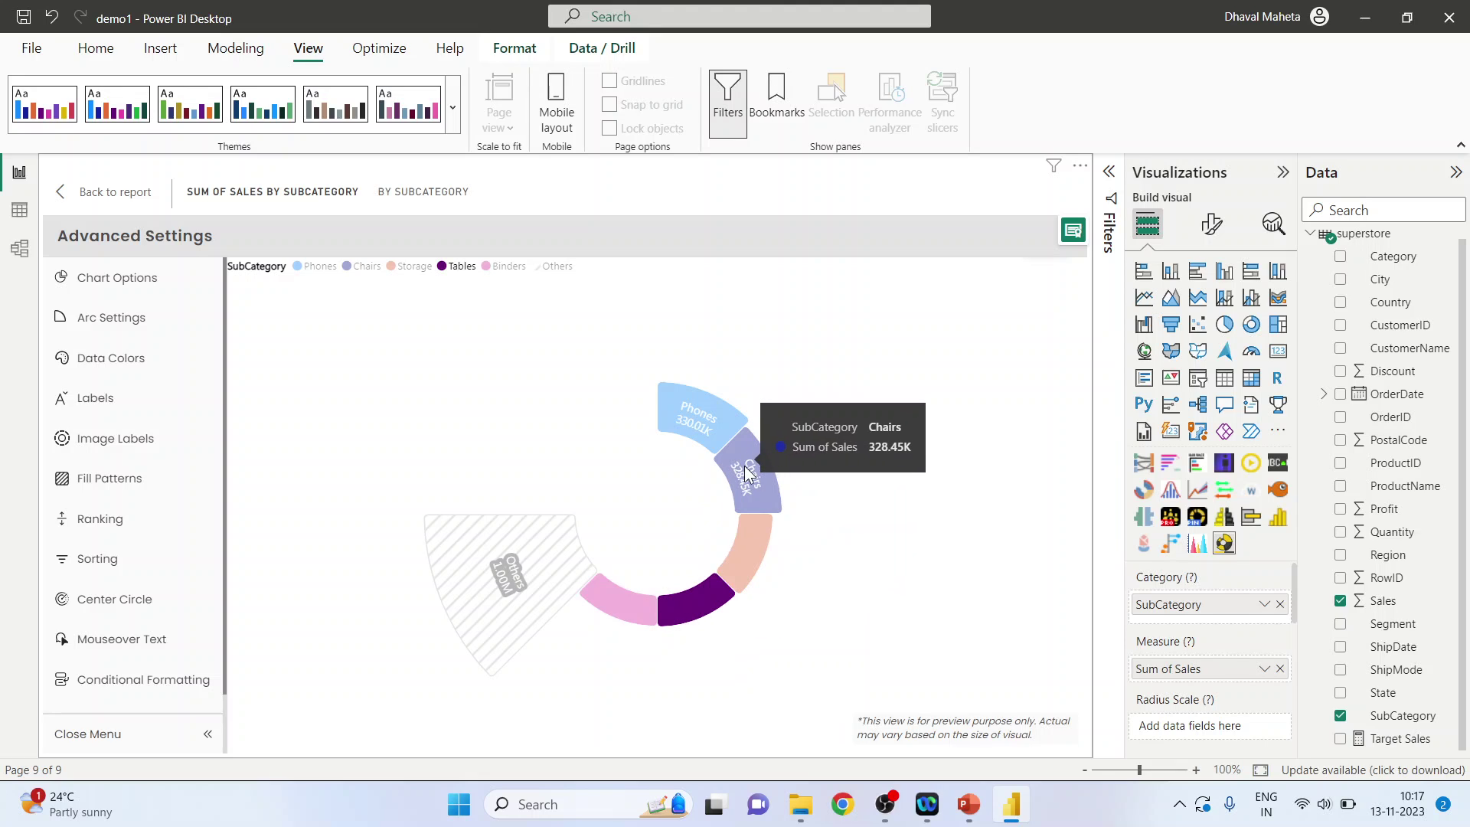
- Apply Arc Settings, set the Data Colors palette to Gradient, and view Labels and Fill Patterns
{"action": "left_click", "coordinate": [124, 331]}
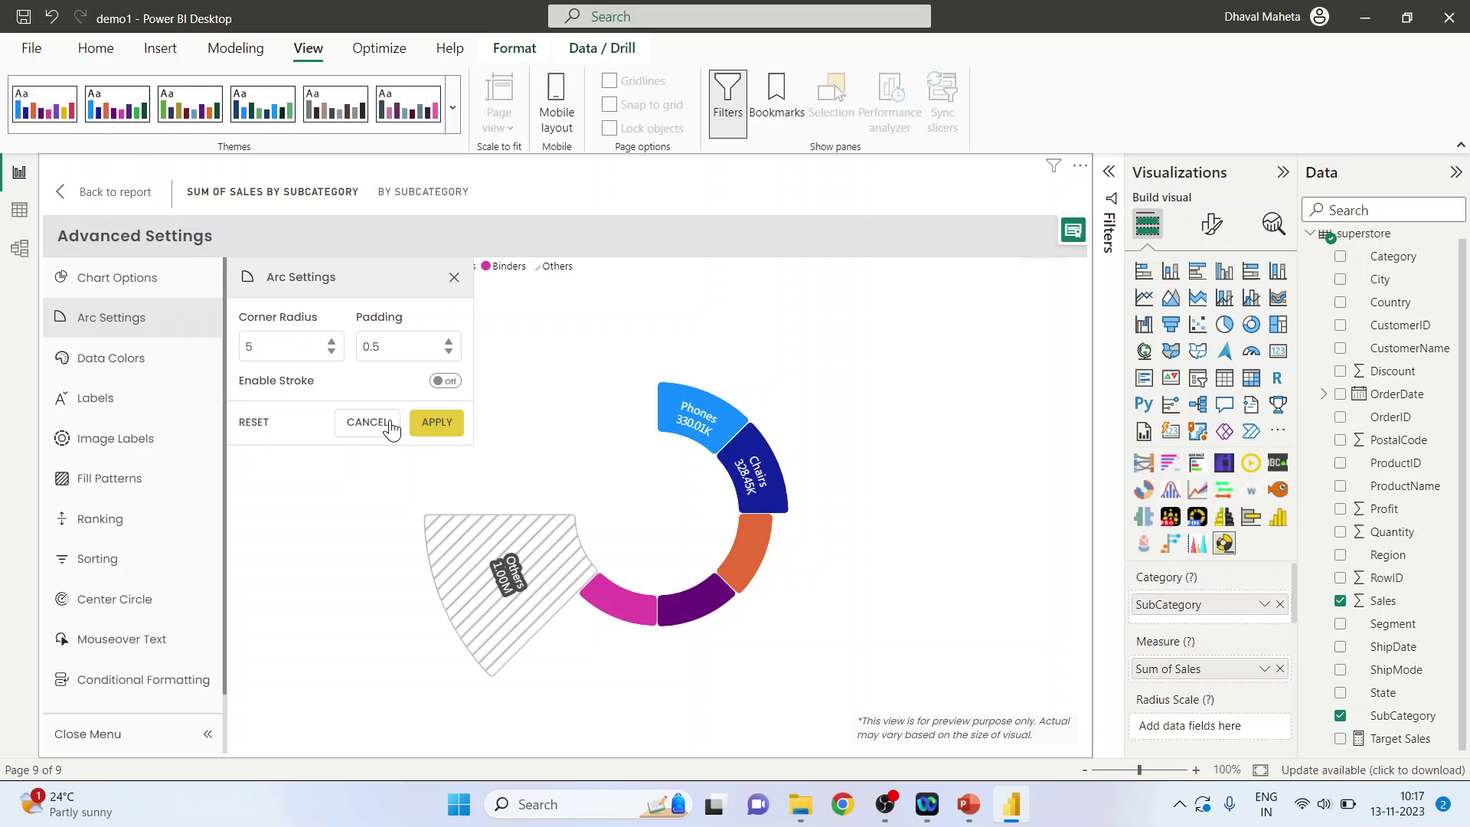
{"action": "left_click", "coordinate": [422, 421]}
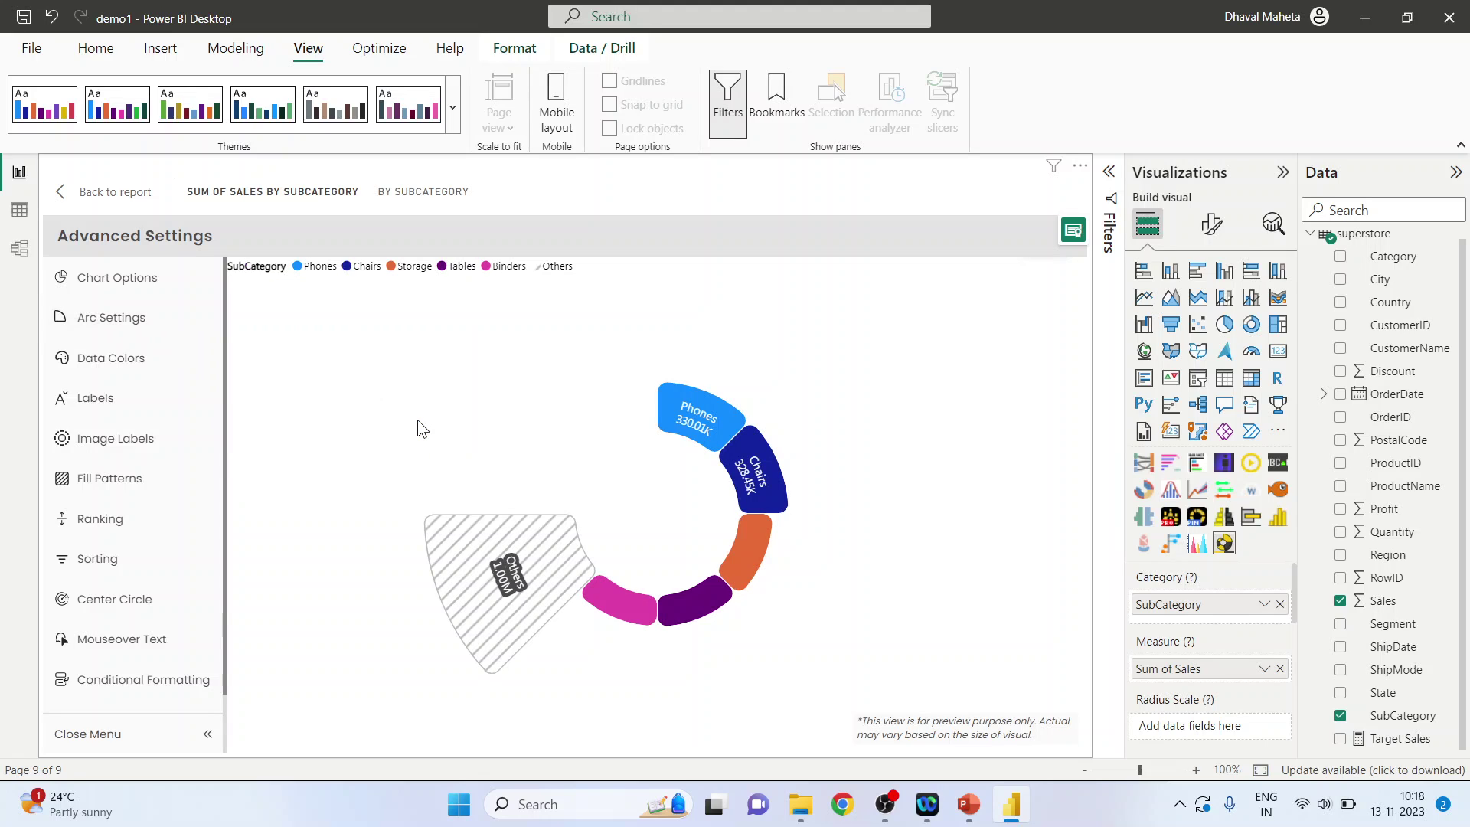
{"action": "left_click", "coordinate": [160, 366]}
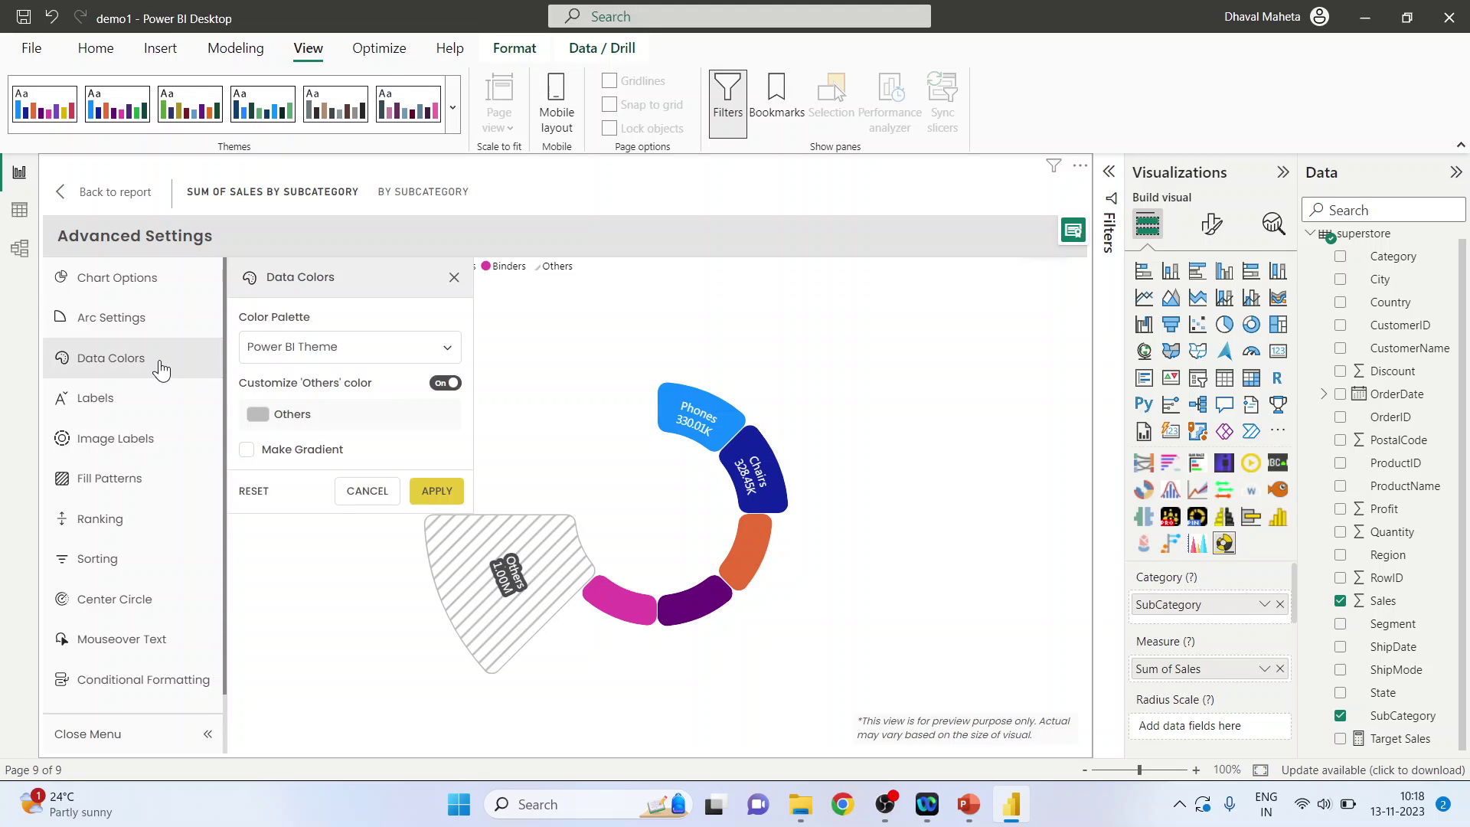
{"action": "left_click", "coordinate": [446, 348]}
{"action": "left_click", "coordinate": [330, 434]}
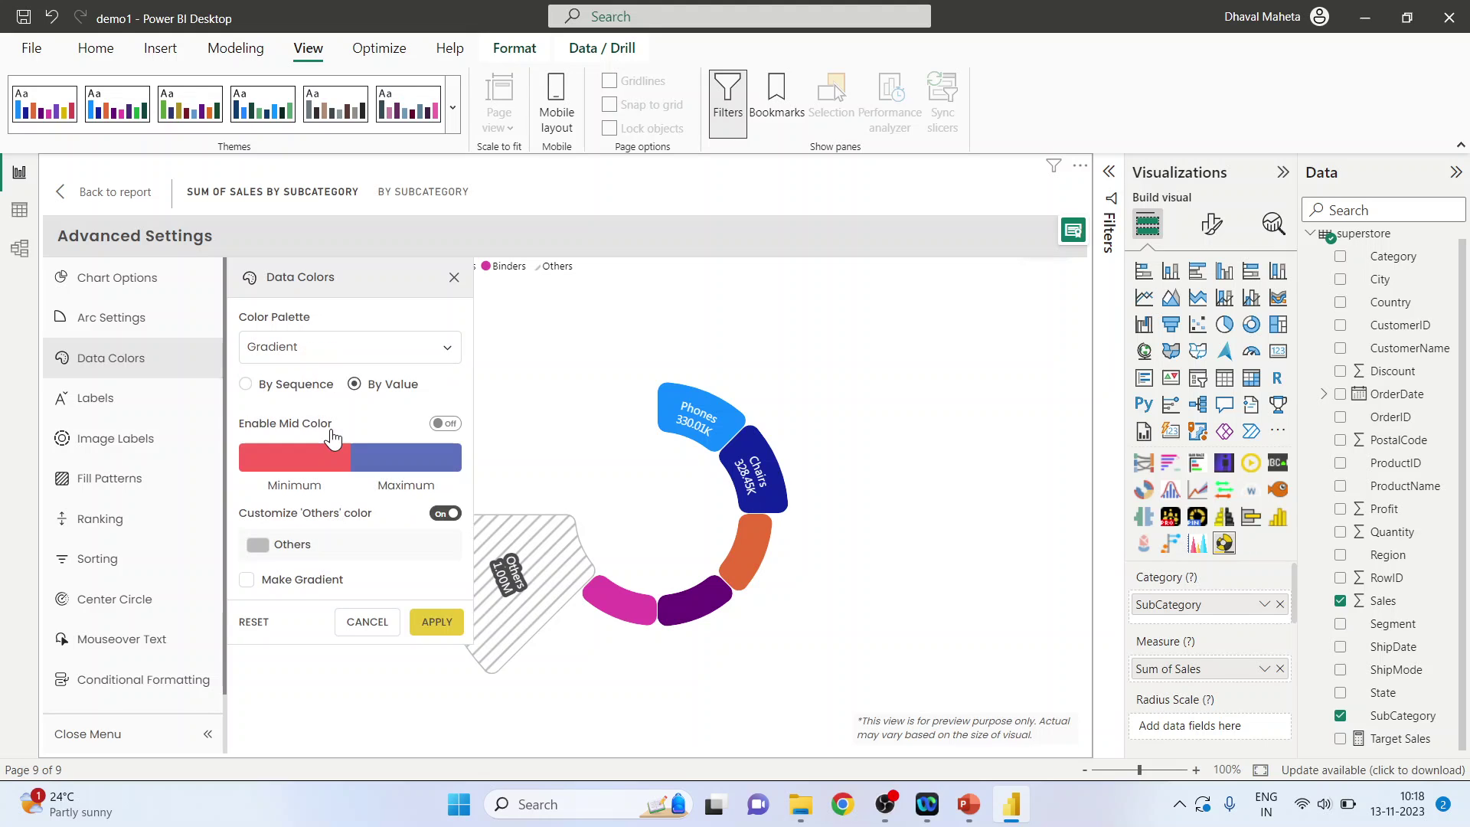
{"action": "left_click", "coordinate": [438, 624]}
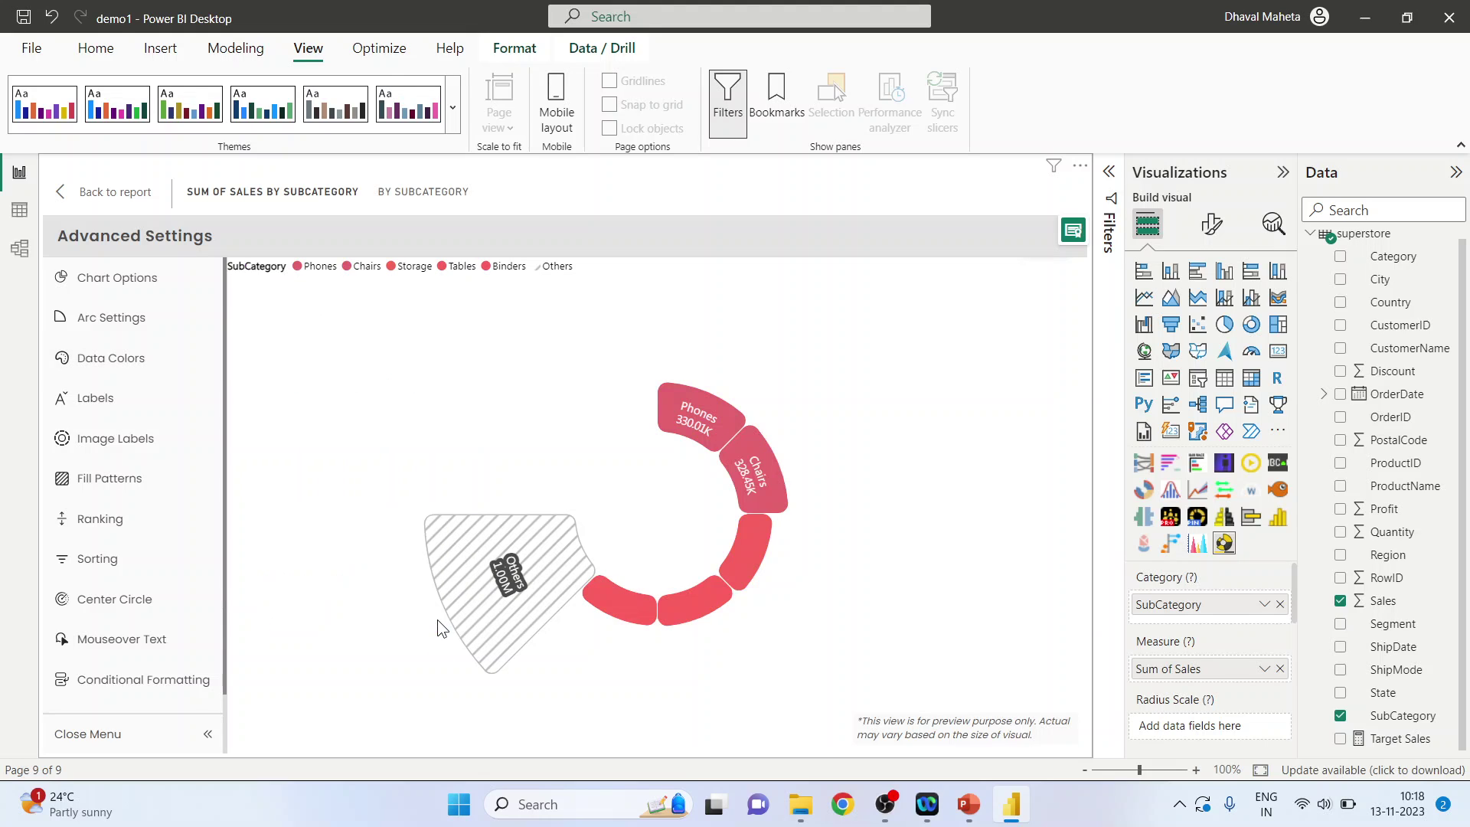
{"action": "left_click", "coordinate": [123, 398]}
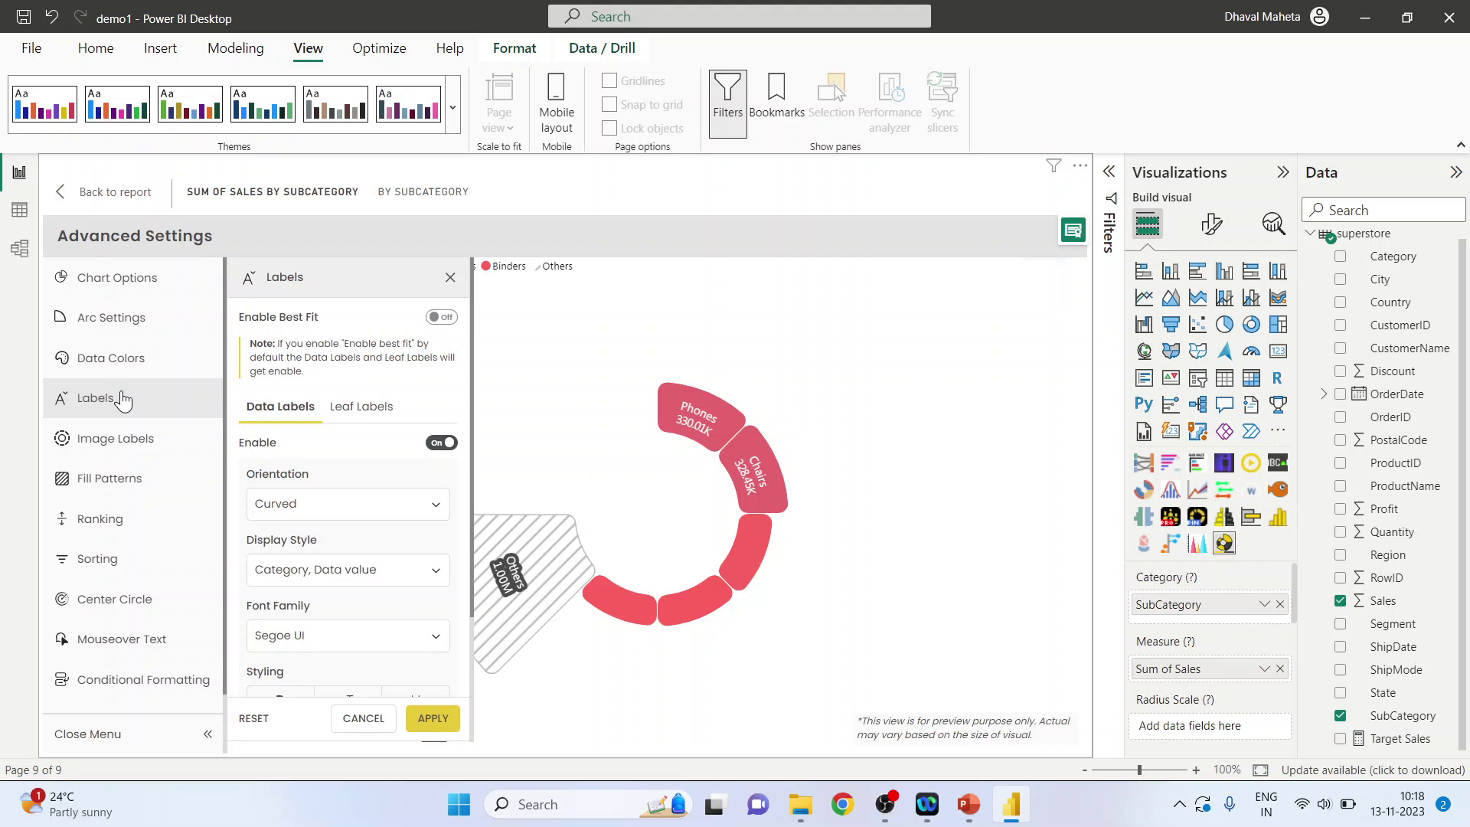
{"action": "left_click", "coordinate": [143, 491]}
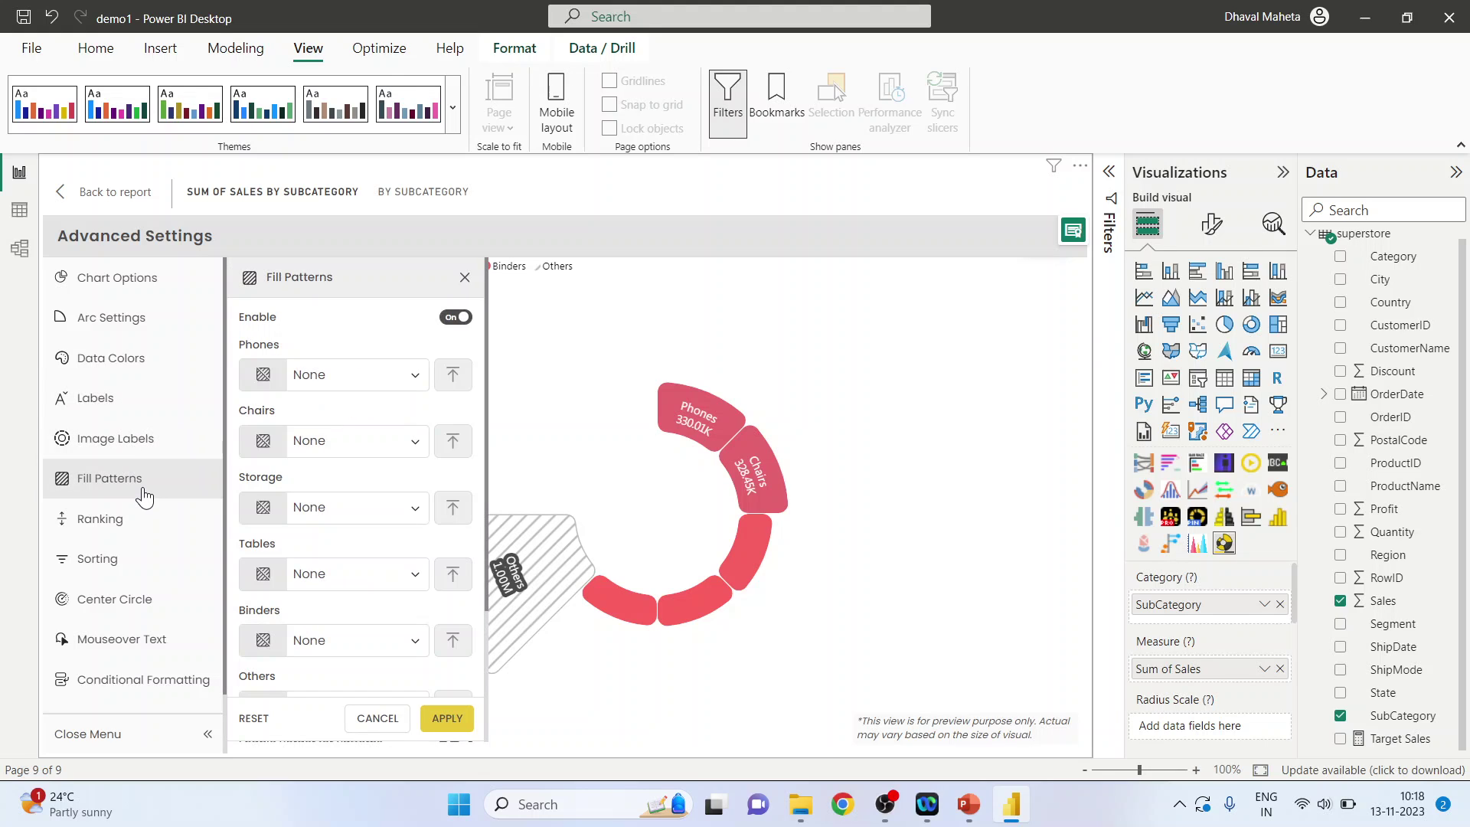
- Give Phones a circles pattern, Chairs squares, and Storage triangles
{"action": "left_click", "coordinate": [415, 379]}
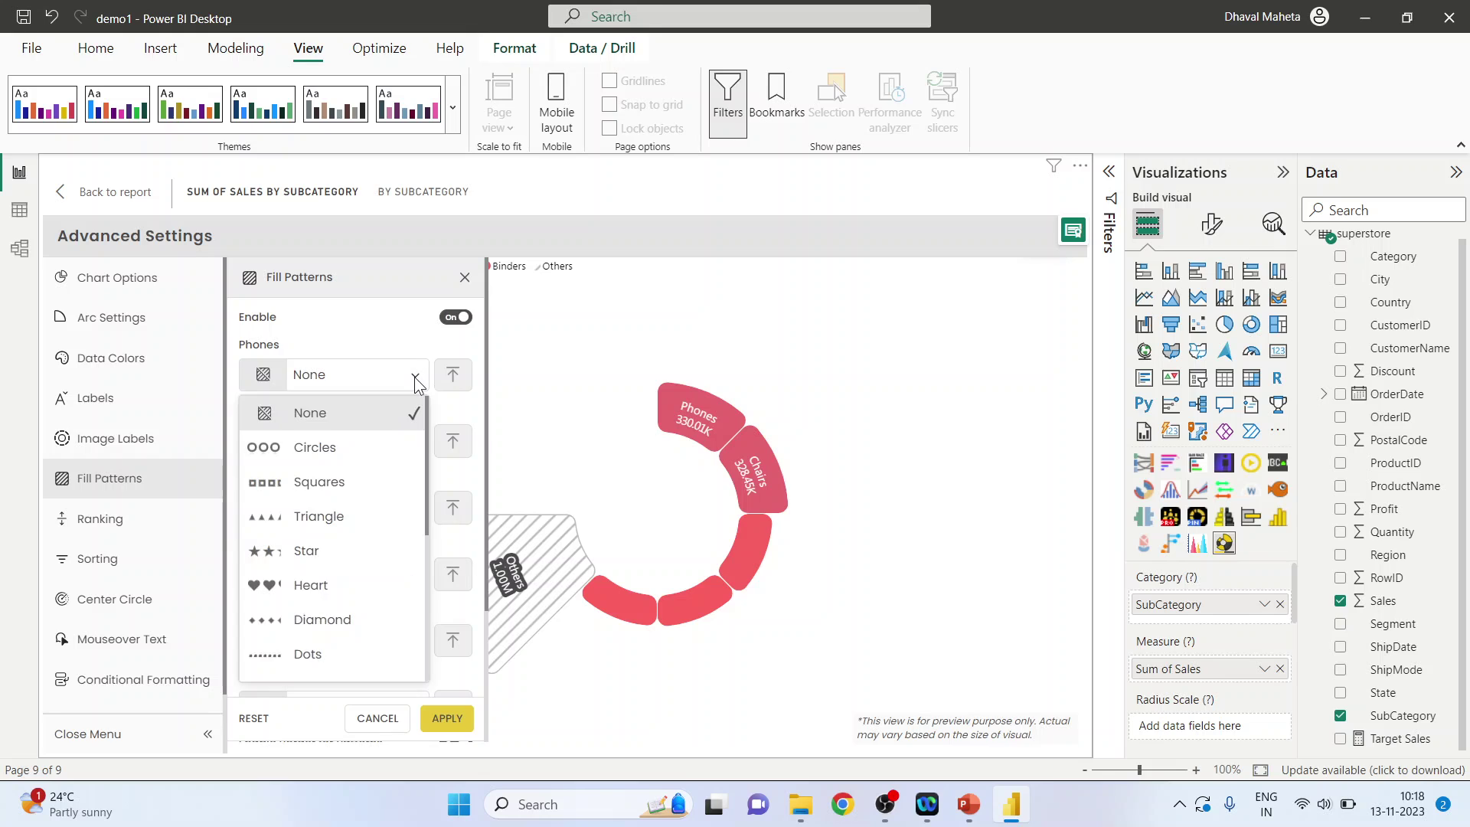
{"action": "left_click", "coordinate": [350, 442]}
{"action": "left_click", "coordinate": [406, 448]}
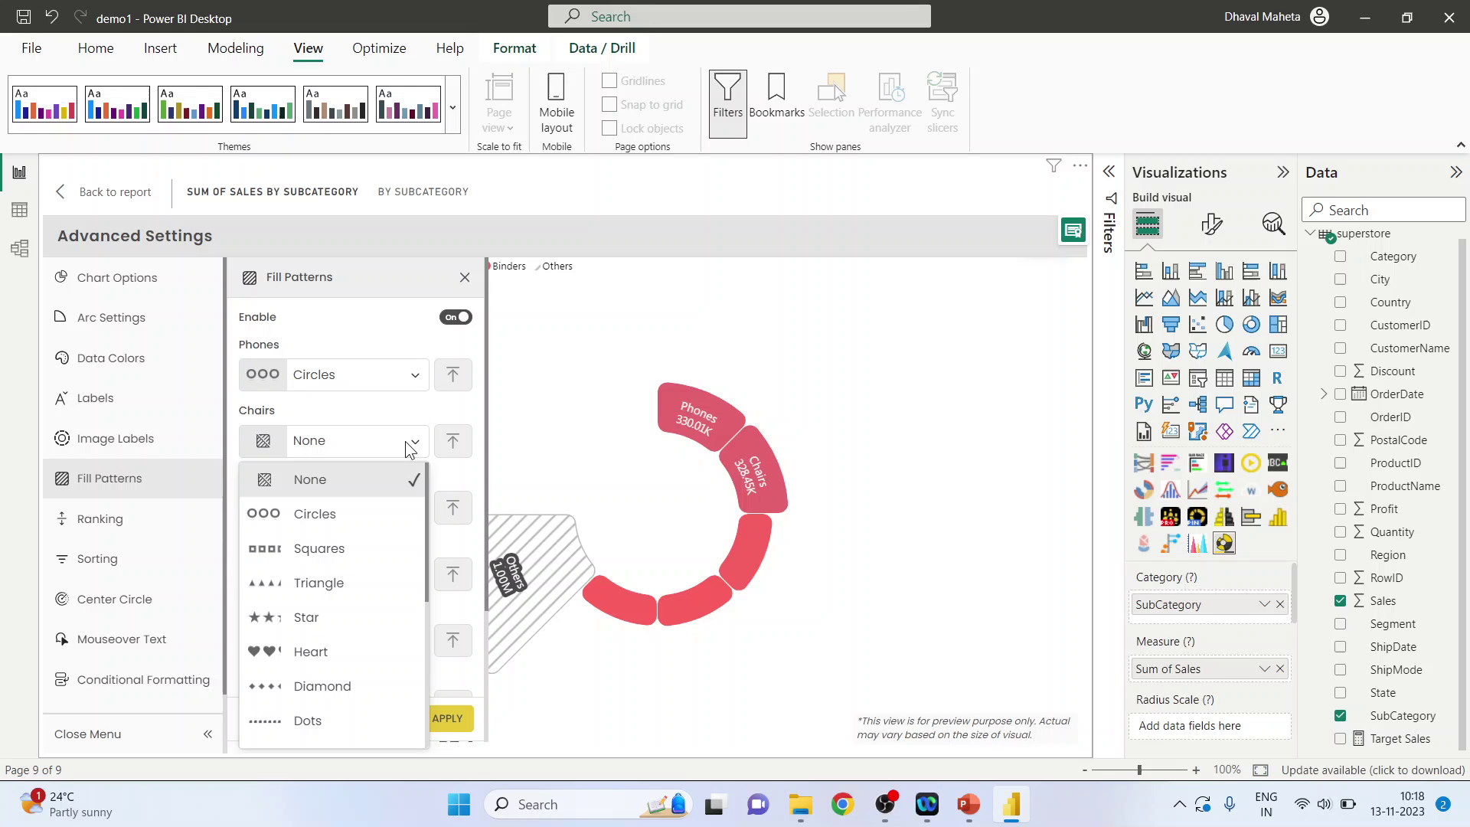
{"action": "left_click", "coordinate": [358, 555]}
{"action": "left_click", "coordinate": [414, 509]}
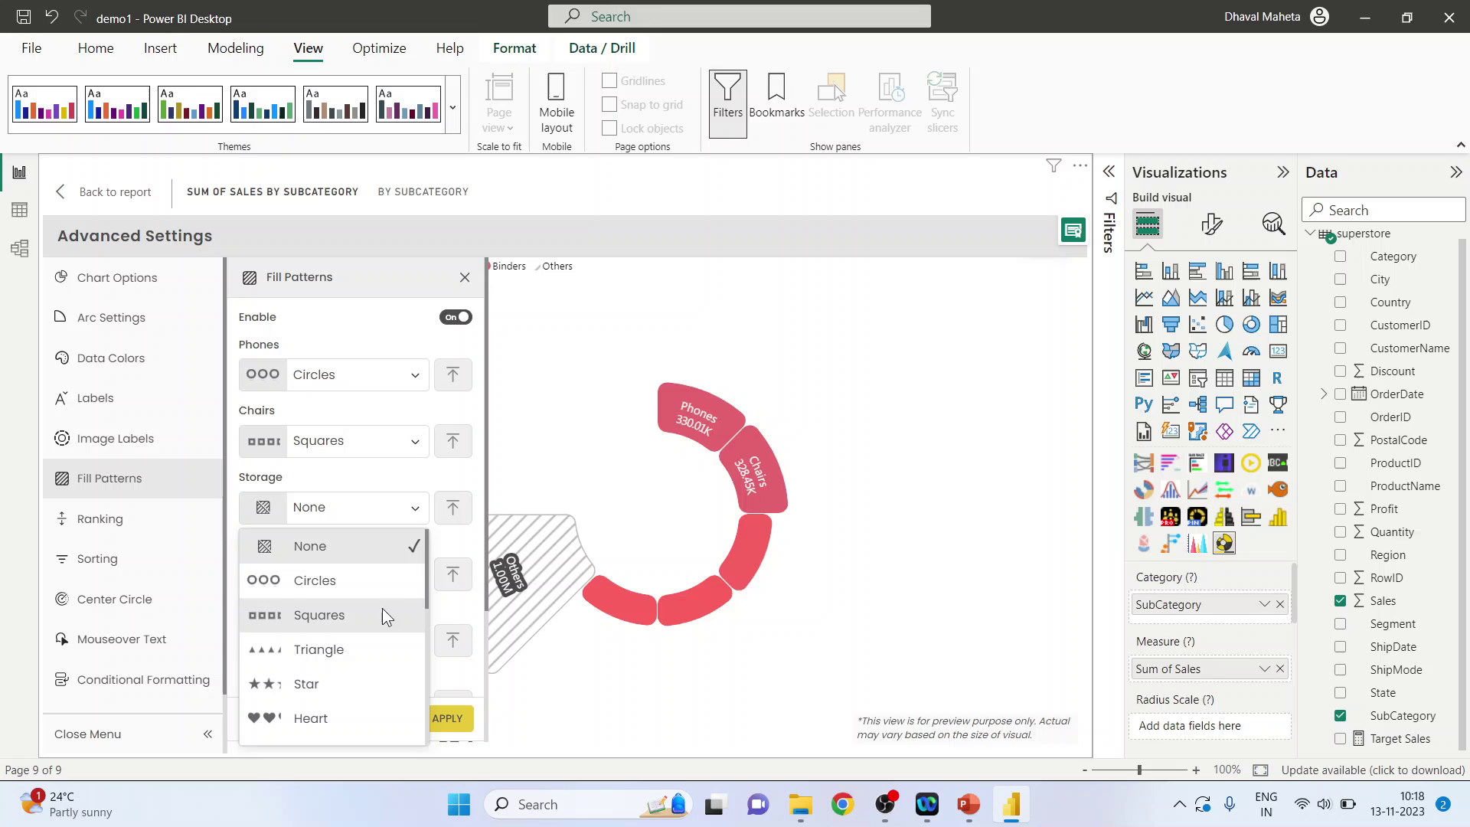
{"action": "left_click", "coordinate": [359, 650]}
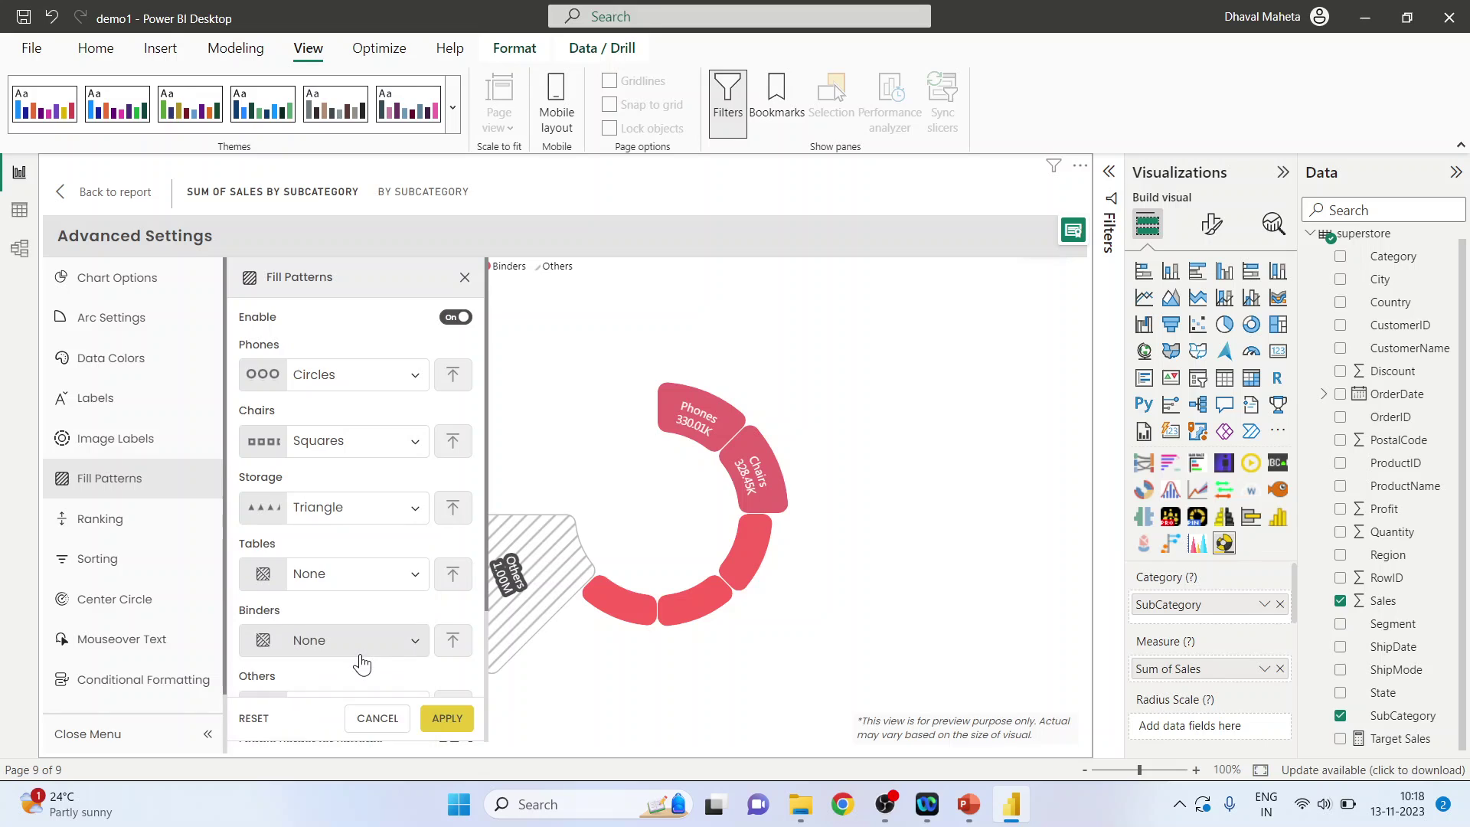
- Give Tables a star pattern, Binders dots, and Others backward slash, then apply
{"action": "left_click", "coordinate": [418, 568]}
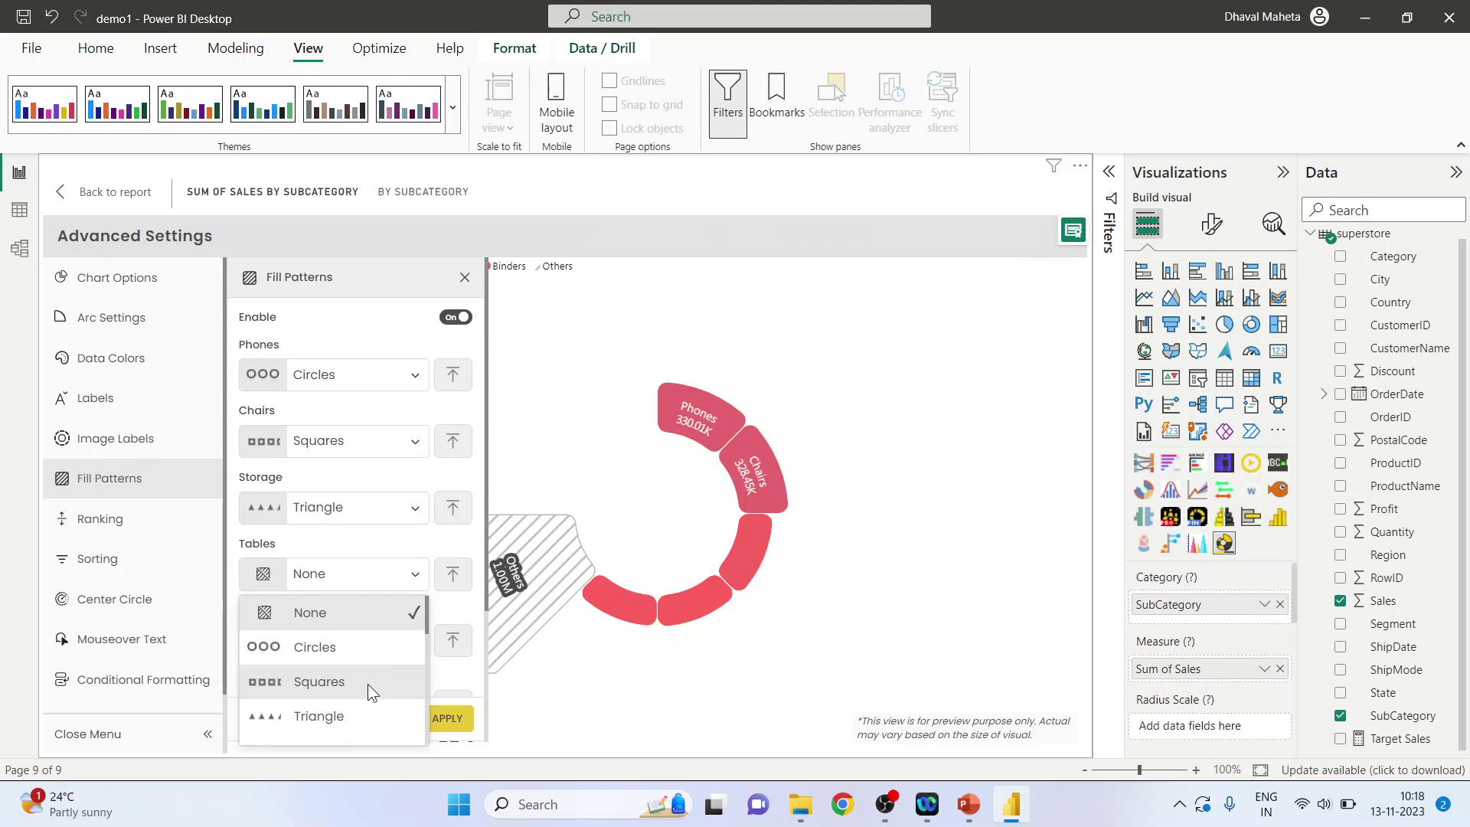
{"action": "scroll", "coordinate": [380, 696], "scroll_direction": "down", "scroll_amount": 1}
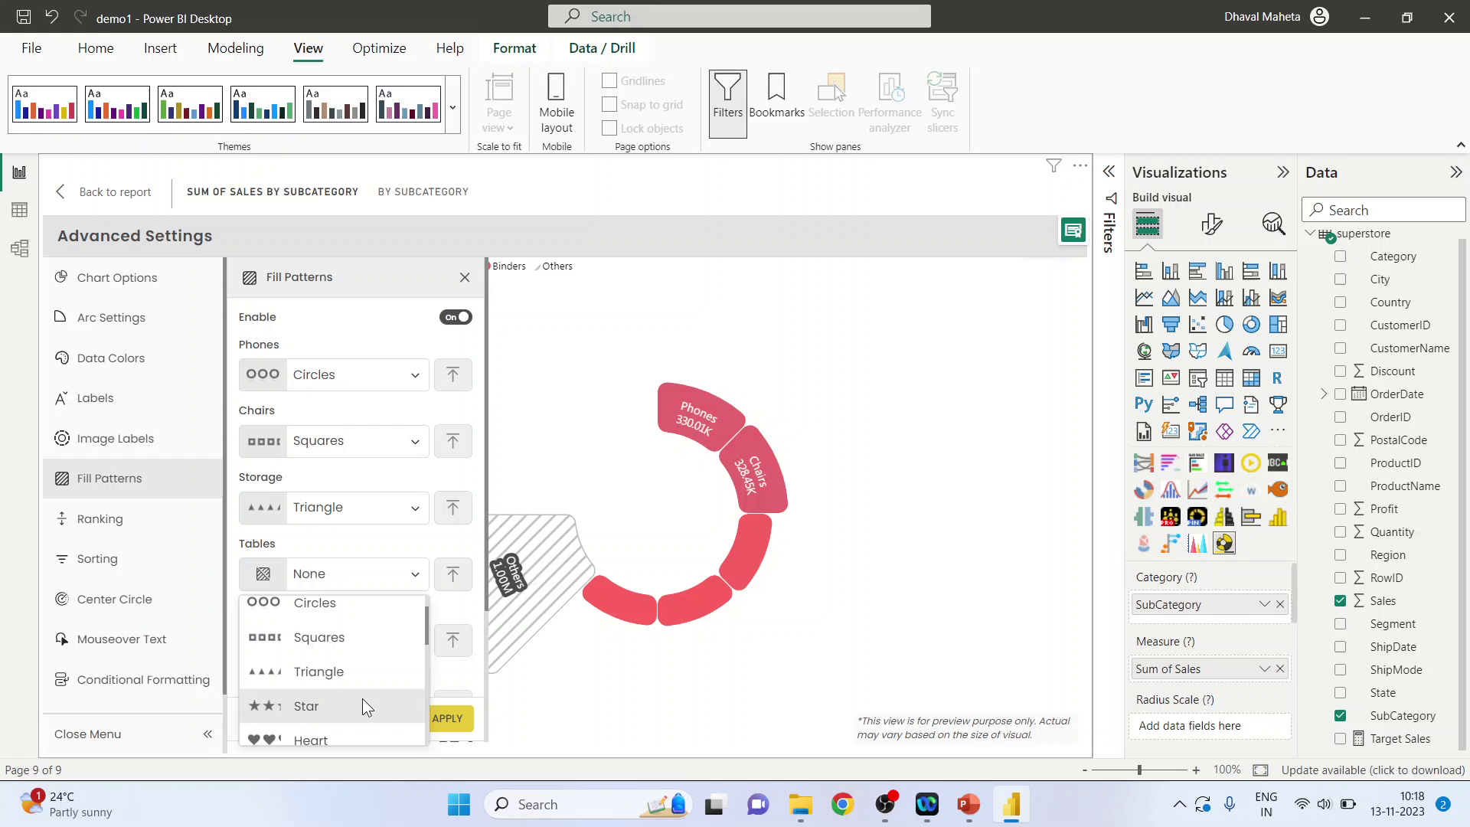
{"action": "left_click", "coordinate": [362, 701]}
{"action": "left_click", "coordinate": [416, 647]}
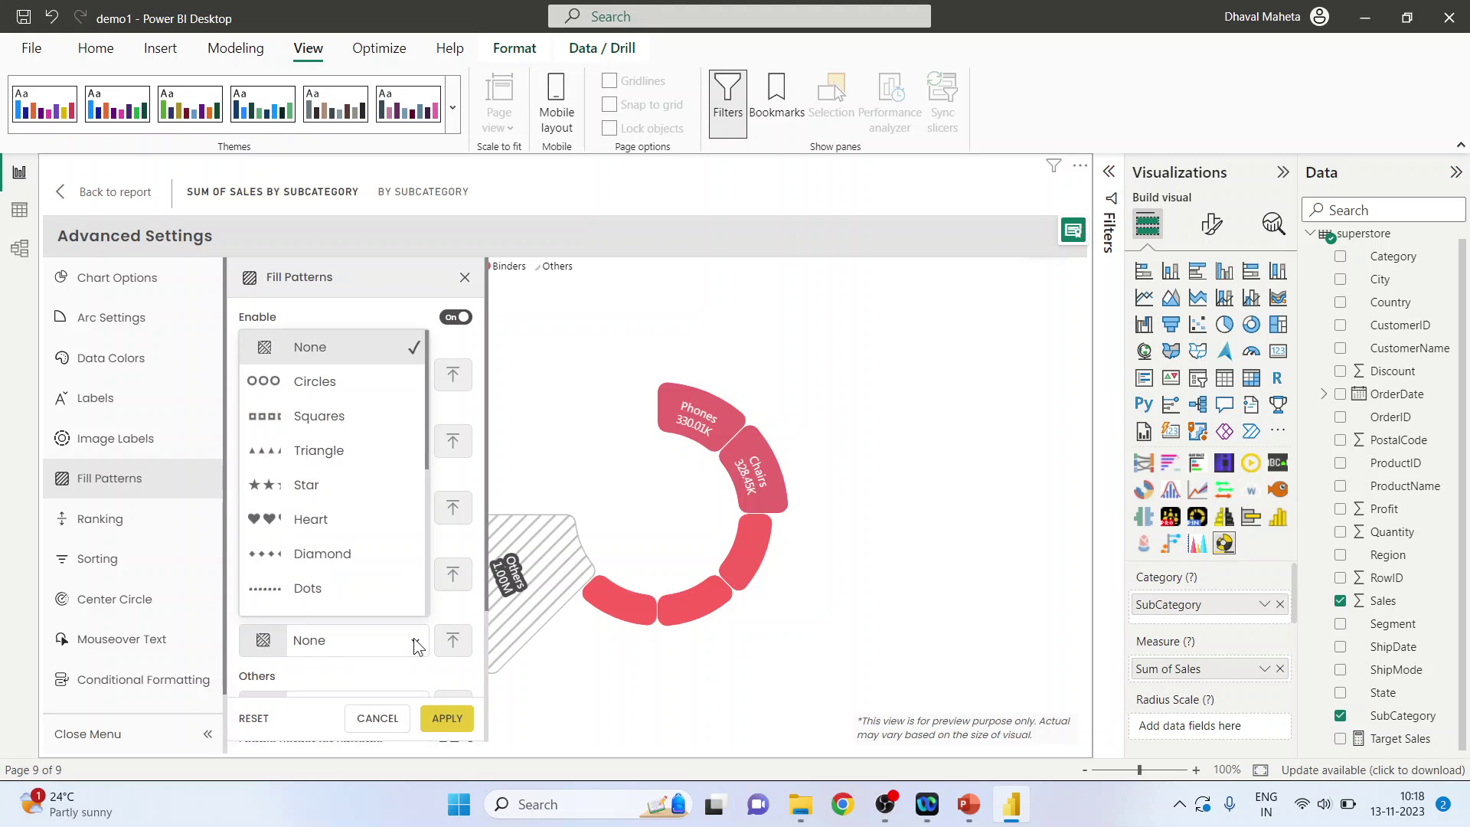
{"action": "left_click", "coordinate": [384, 591]}
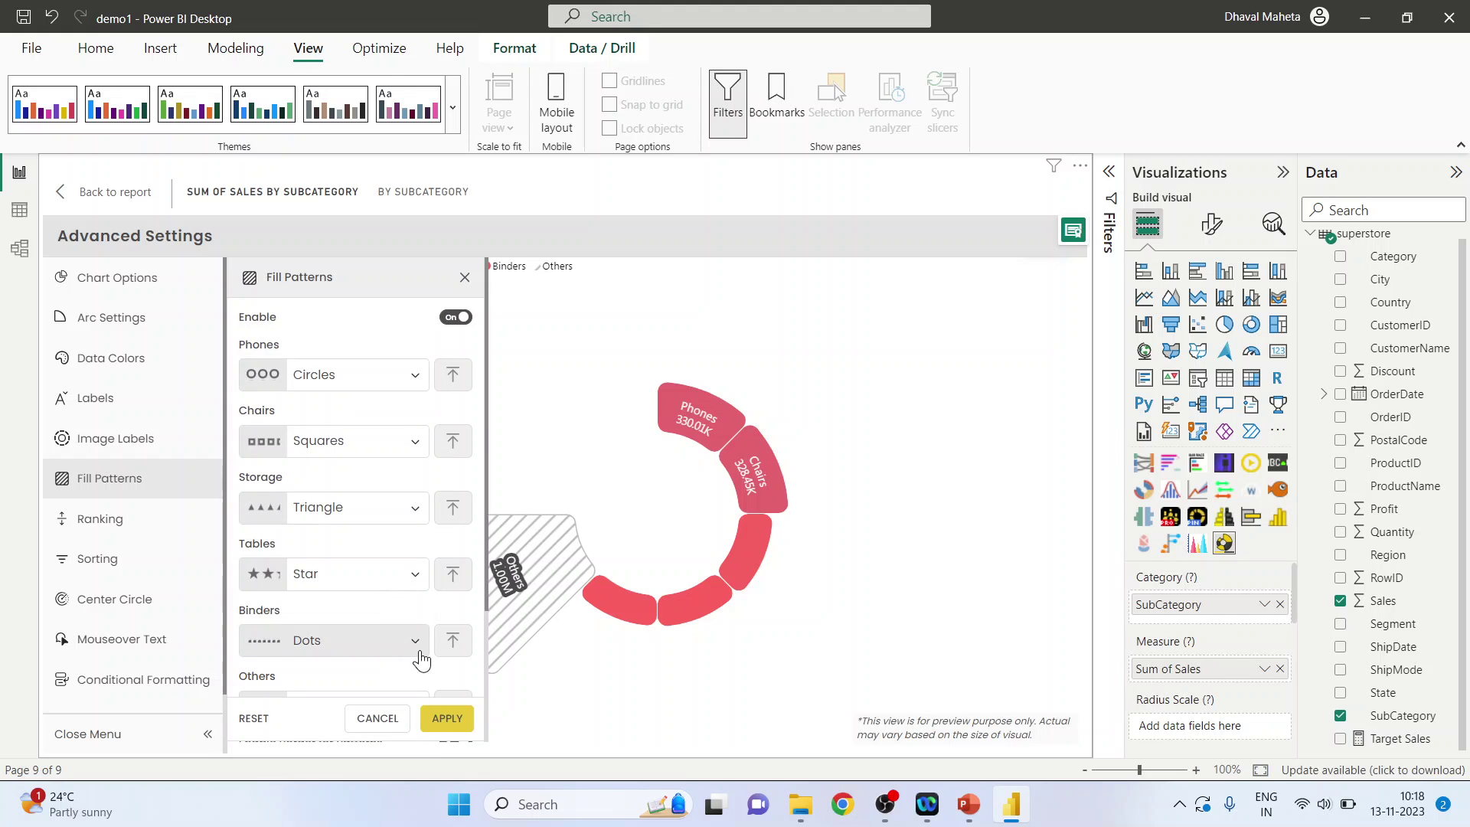
{"action": "scroll", "coordinate": [419, 597], "scroll_direction": "down", "scroll_amount": 3}
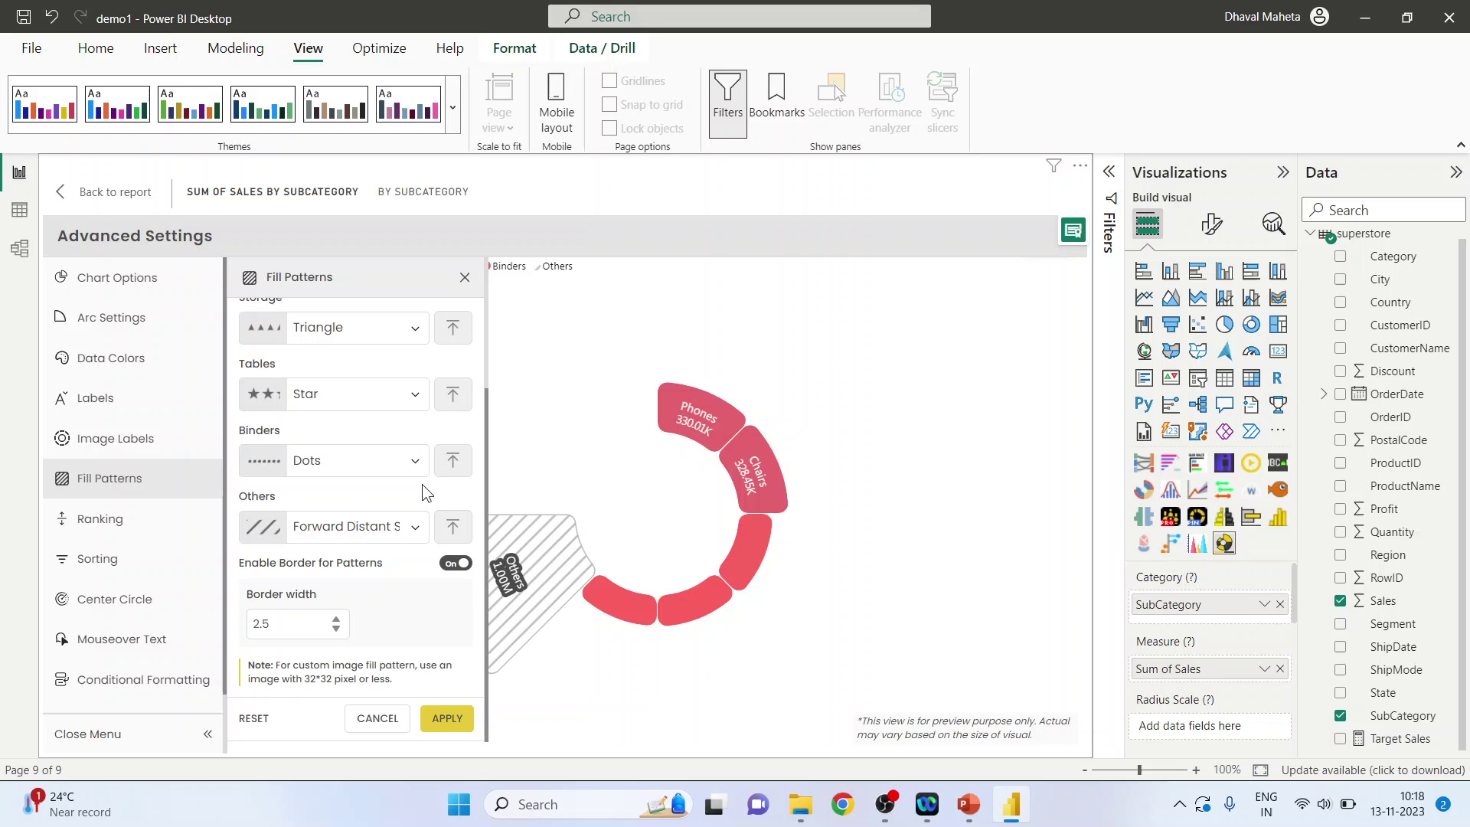
{"action": "left_click", "coordinate": [415, 532]}
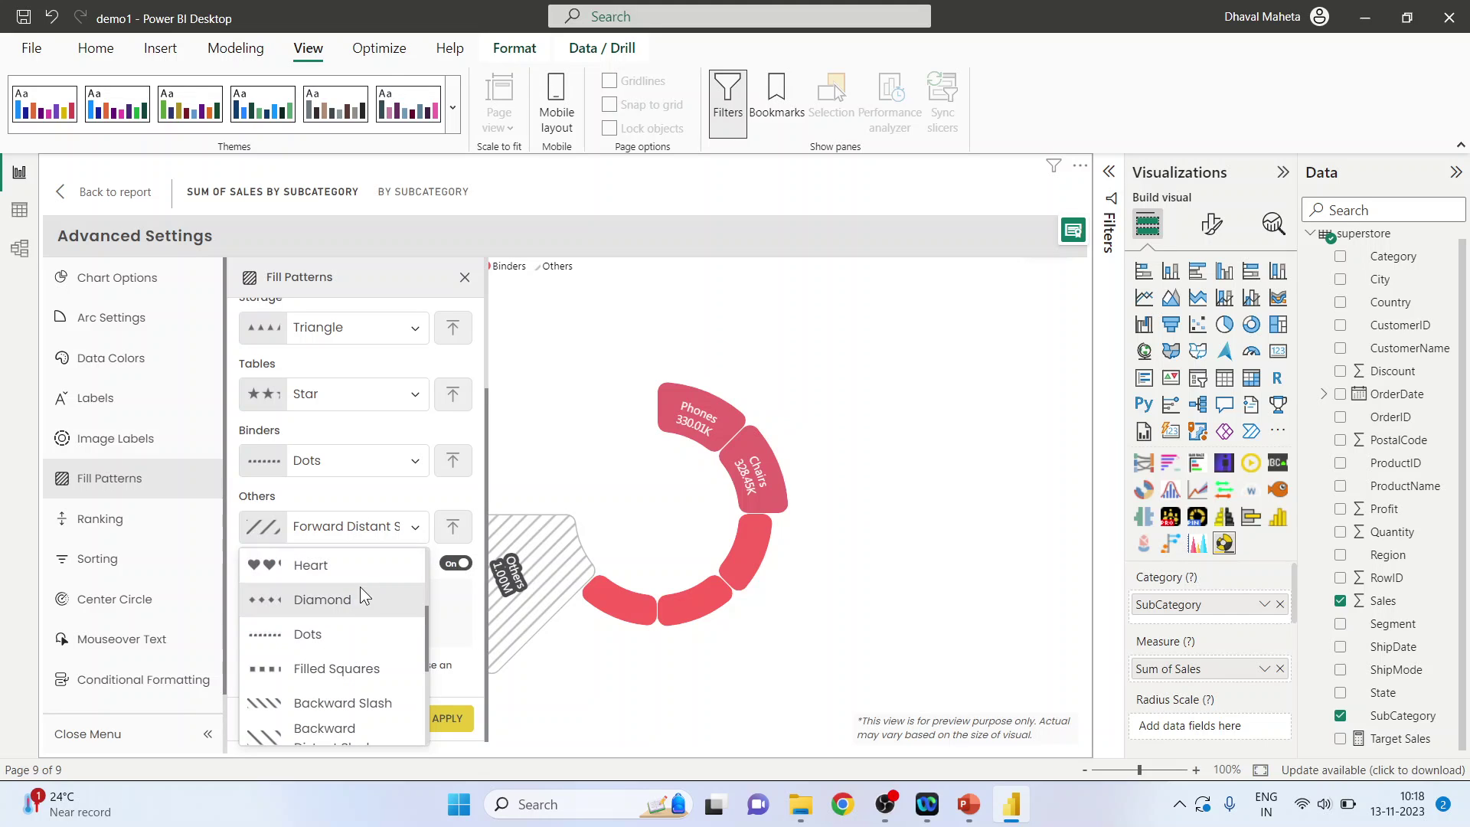
{"action": "left_click", "coordinate": [344, 703]}
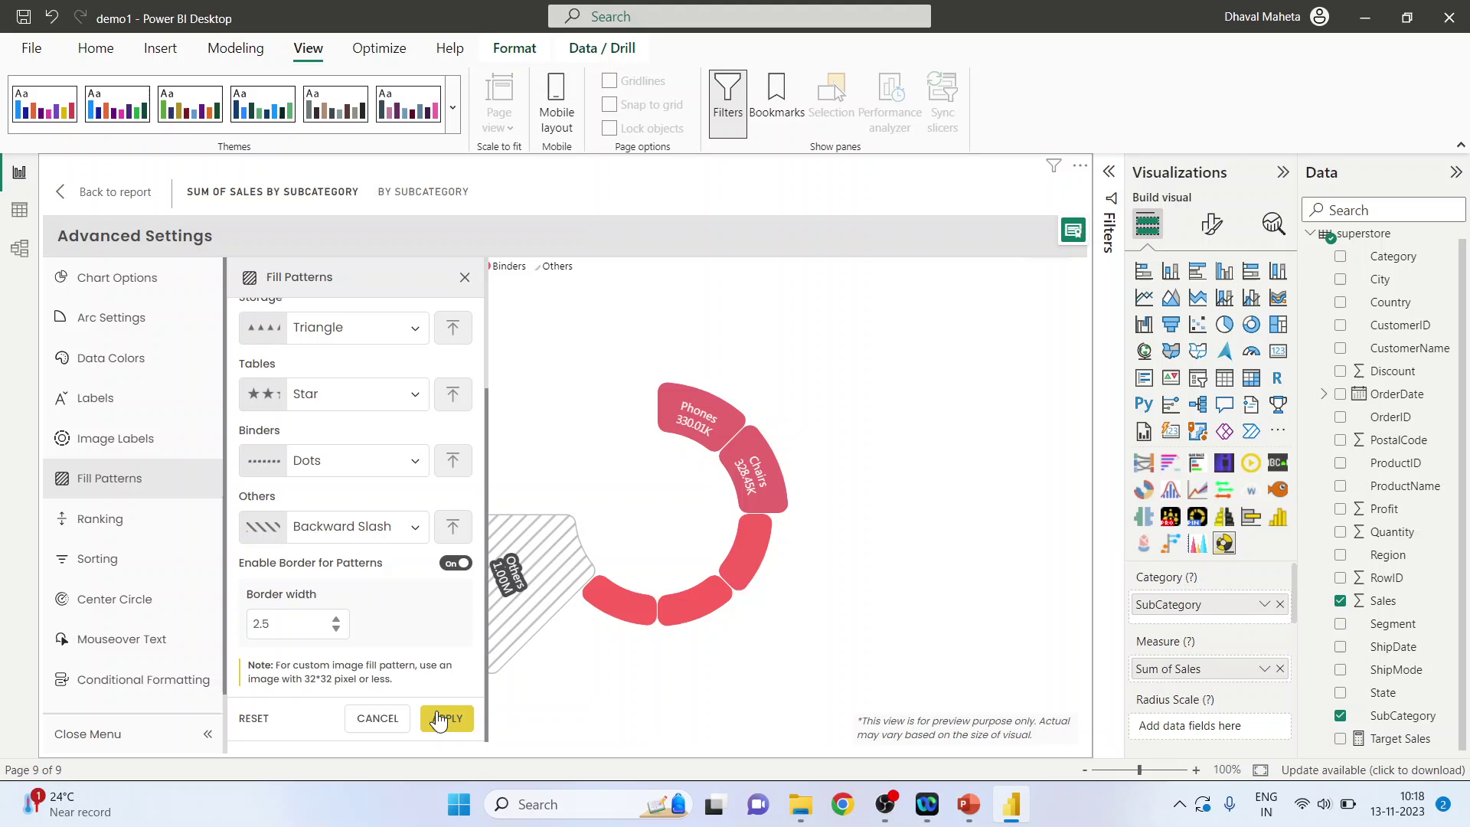
{"action": "left_click", "coordinate": [447, 720]}
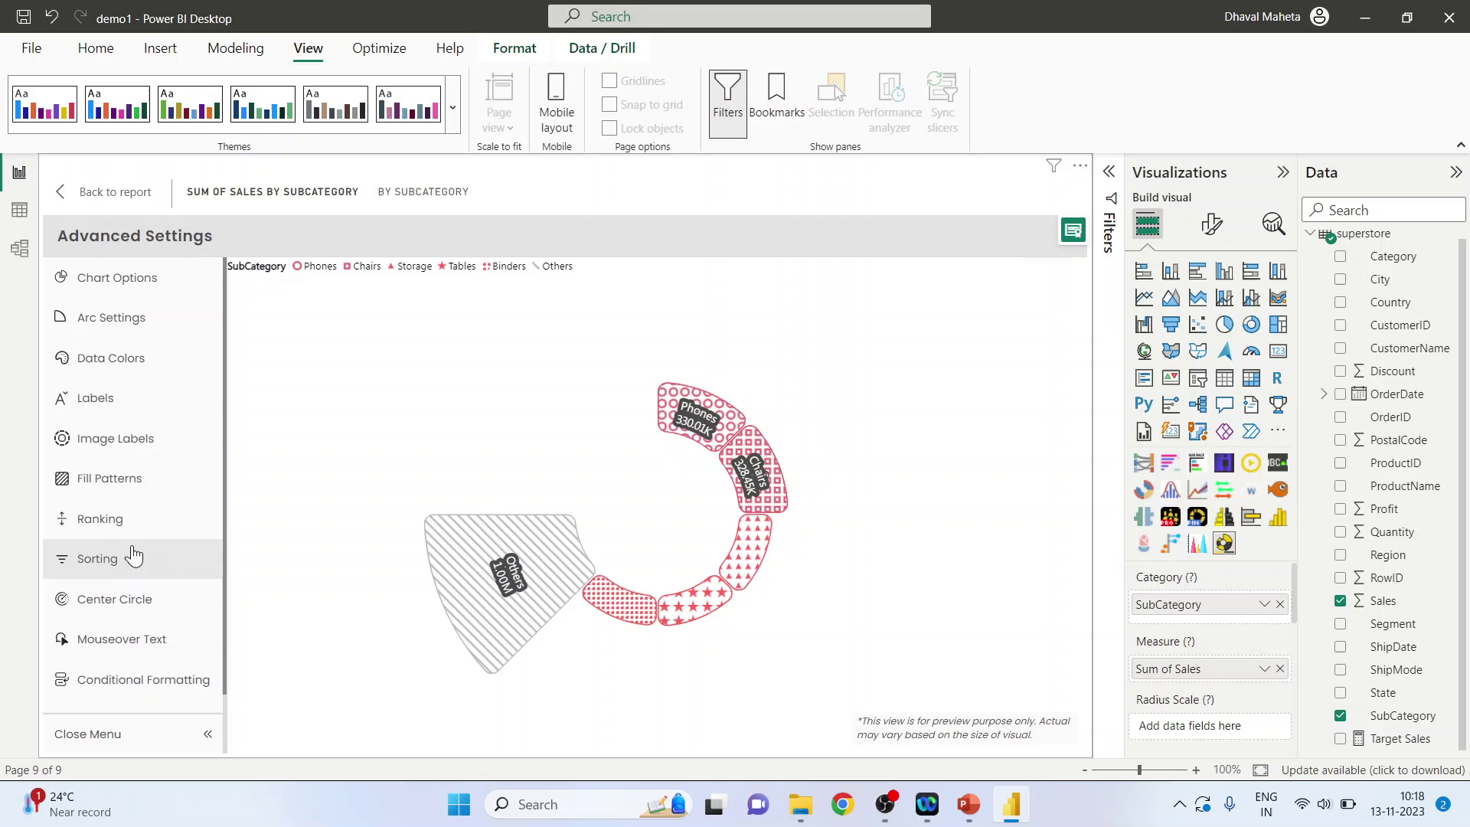
{"action": "left_click", "coordinate": [121, 444]}
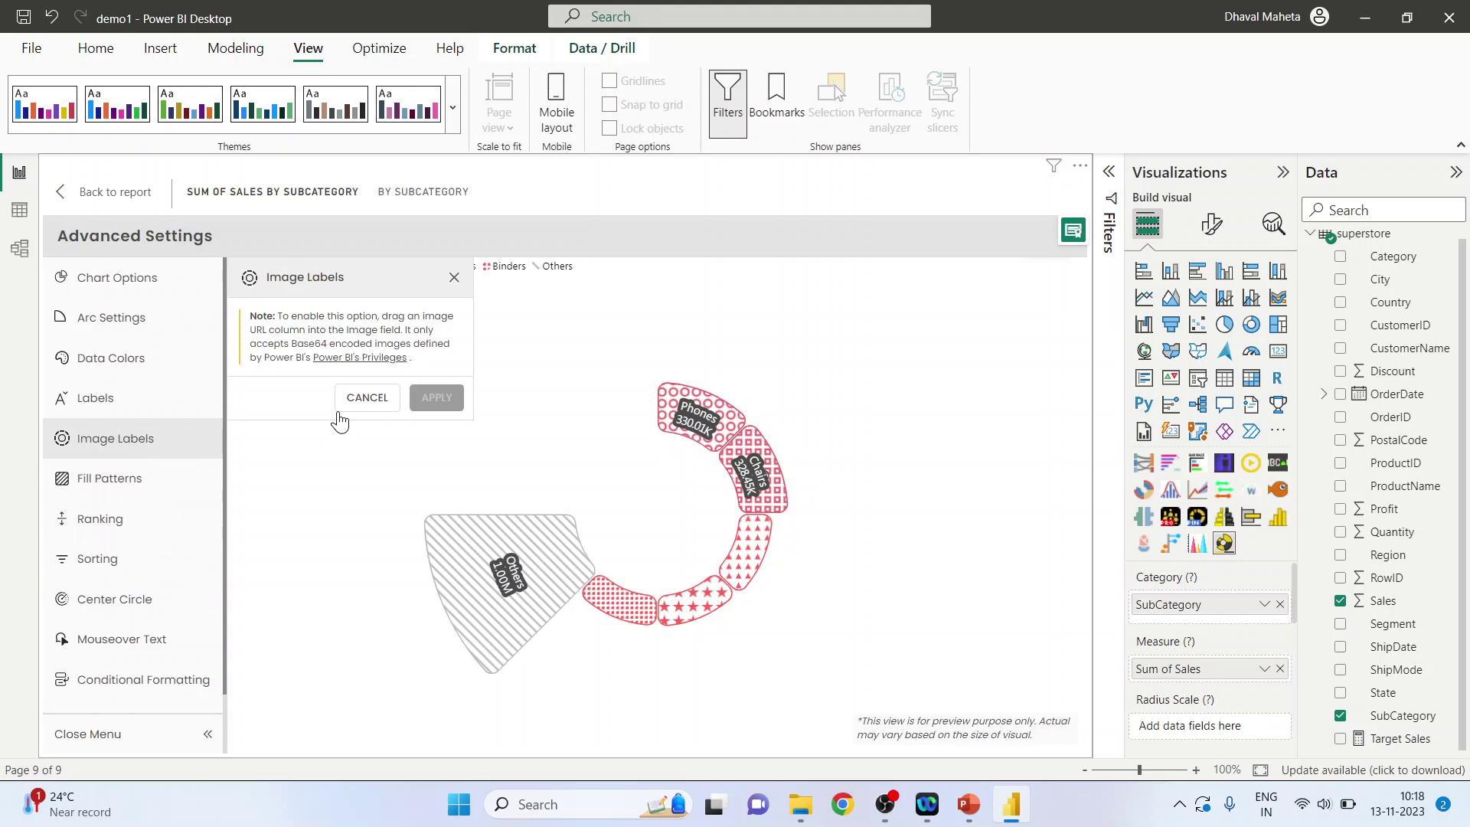
{"action": "left_click", "coordinate": [453, 276]}
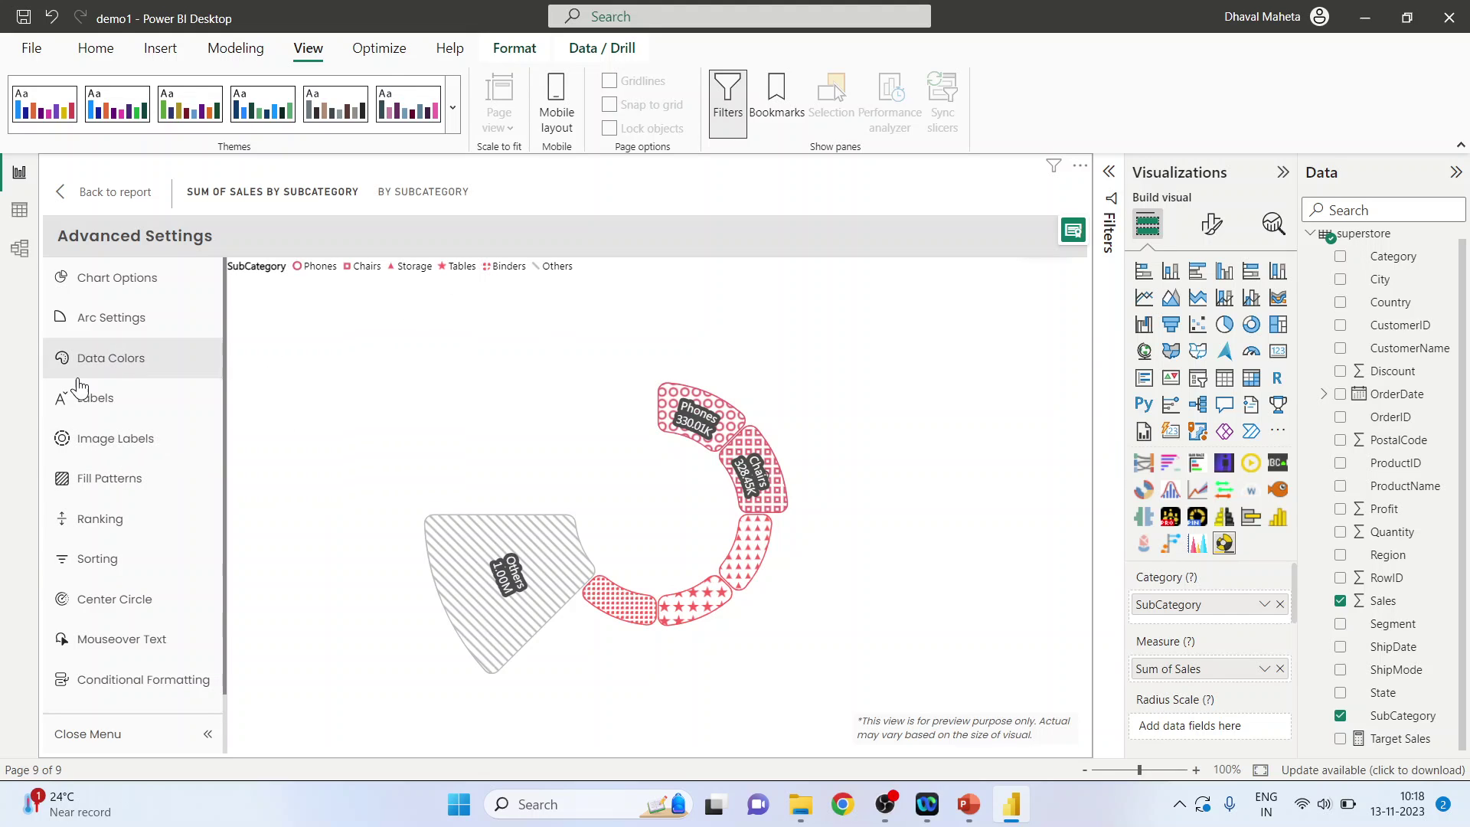
{"action": "left_click", "coordinate": [88, 398]}
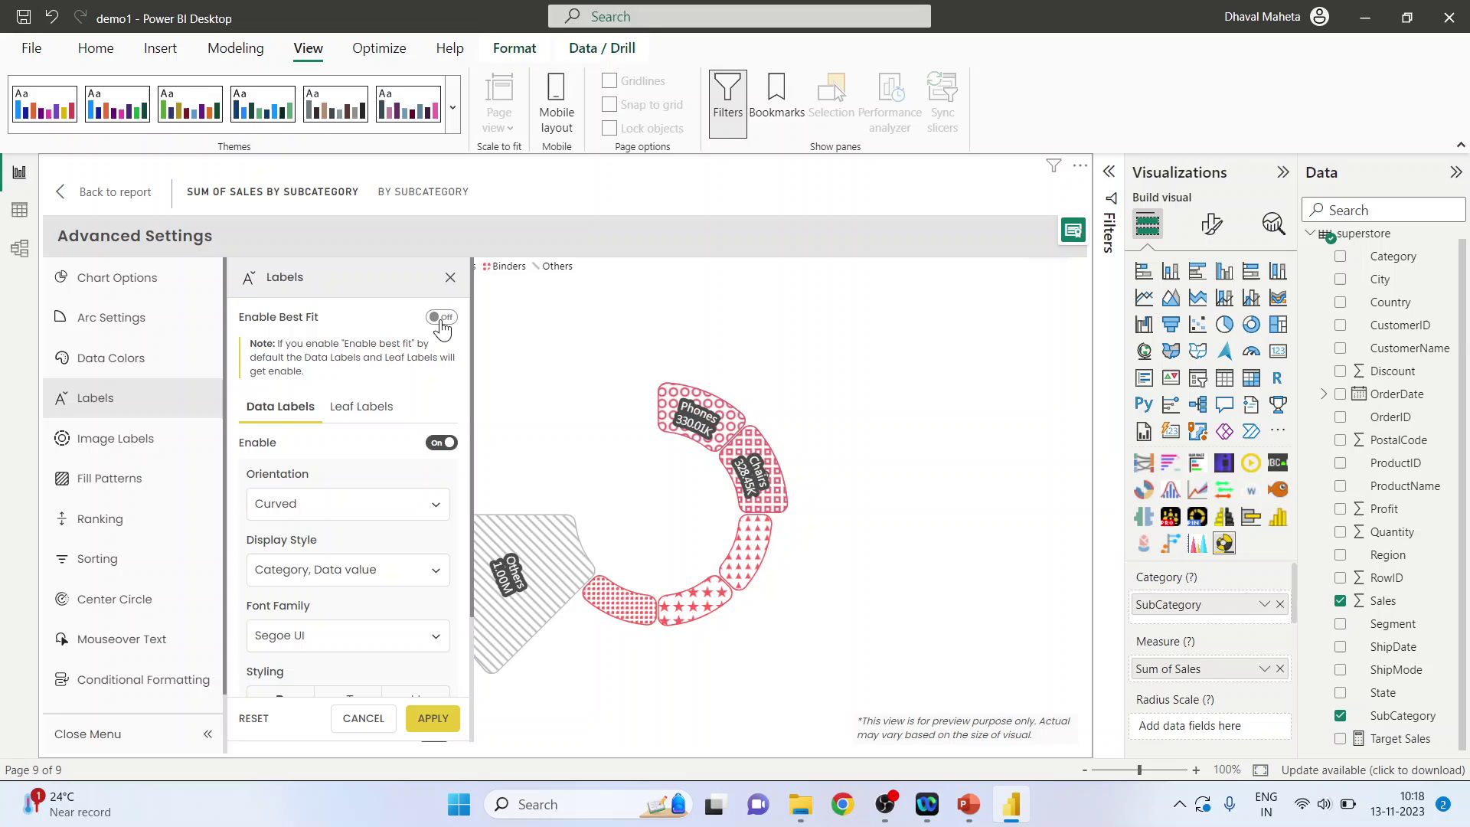
{"action": "left_click", "coordinate": [450, 276]}
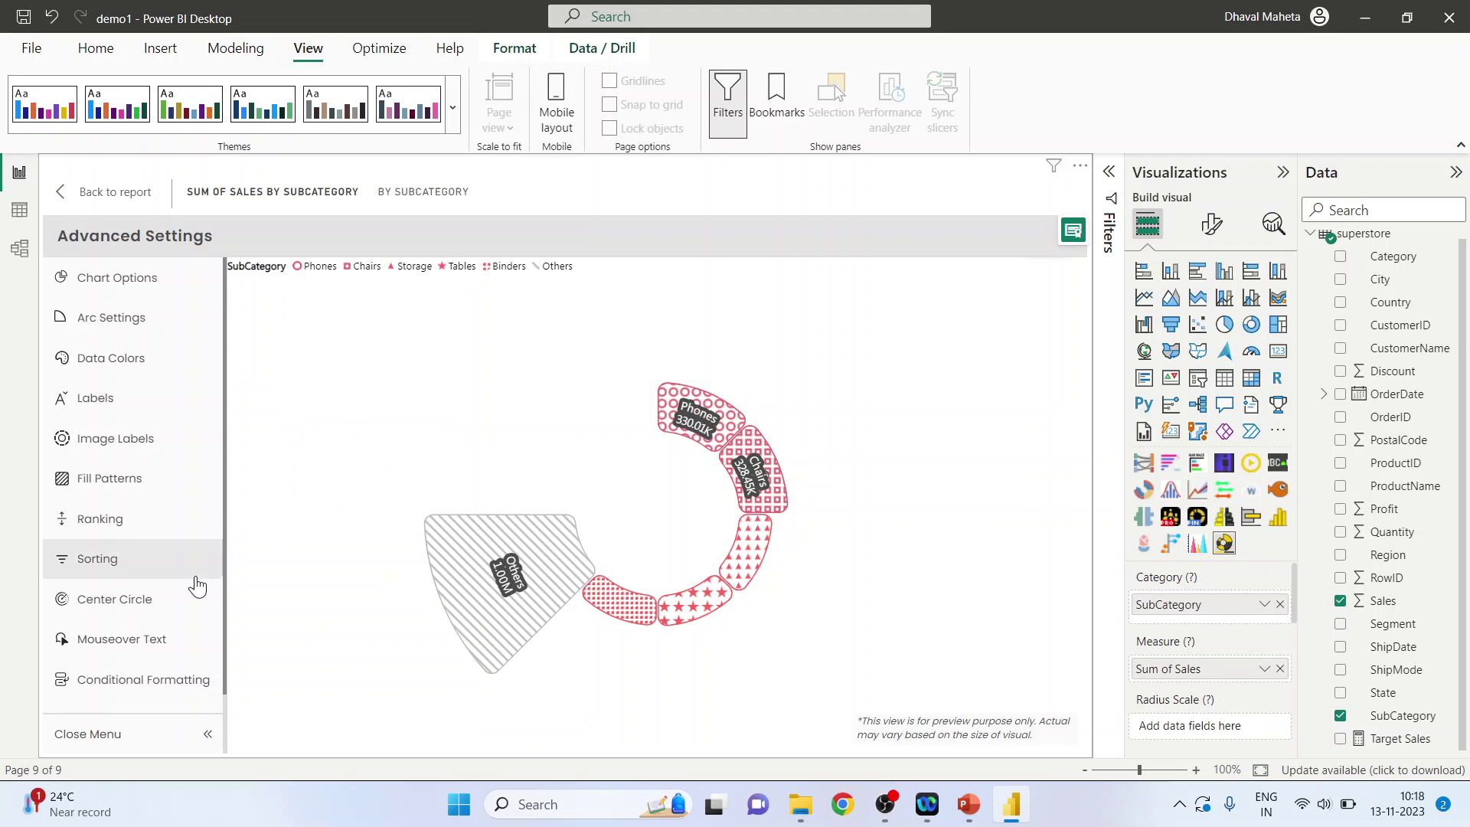
- Add a 'Superstore' text layer in the Center Circle settings and save it
{"action": "left_click", "coordinate": [125, 605]}
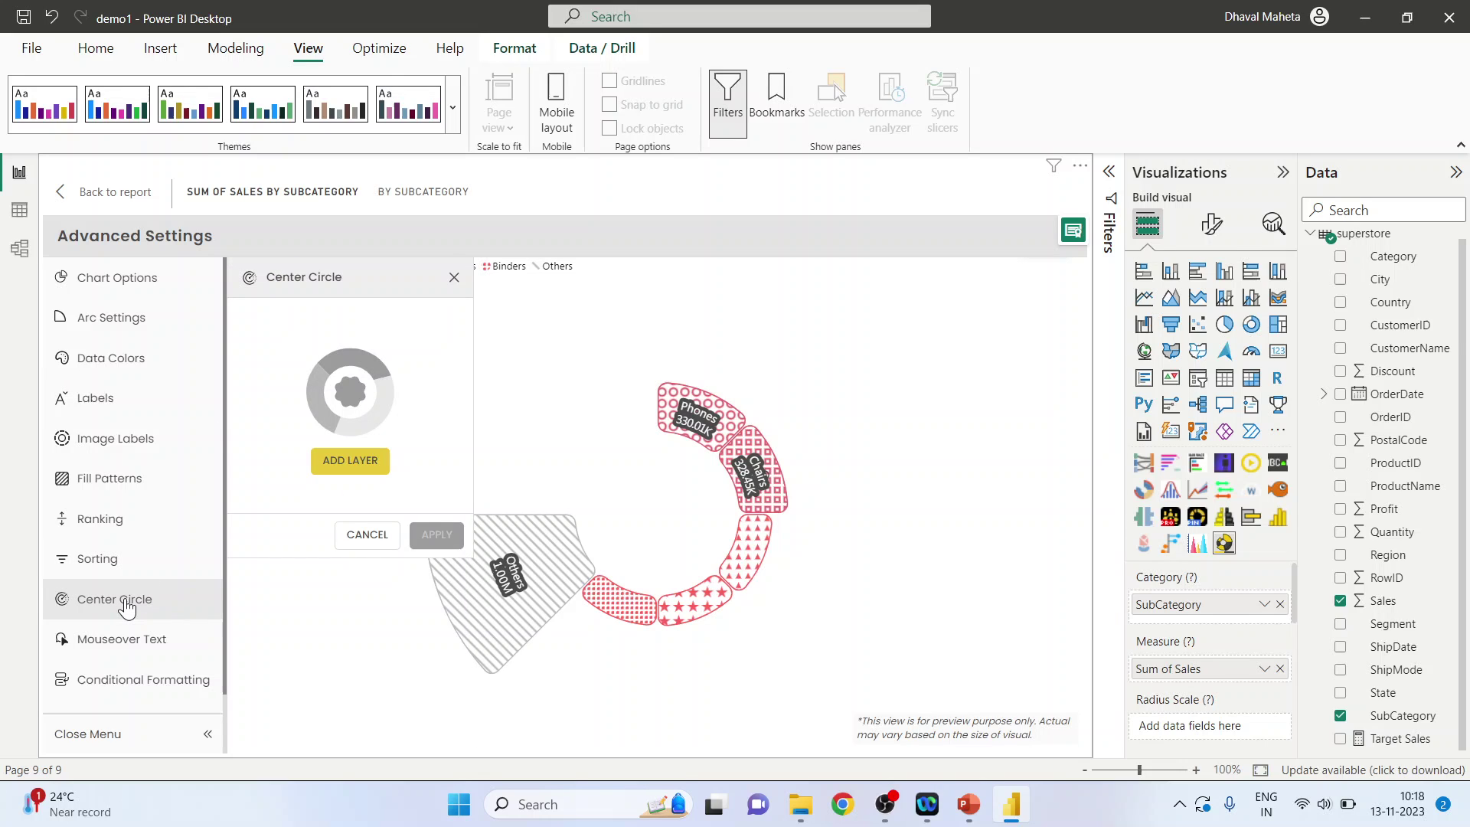
{"action": "left_click", "coordinate": [356, 471]}
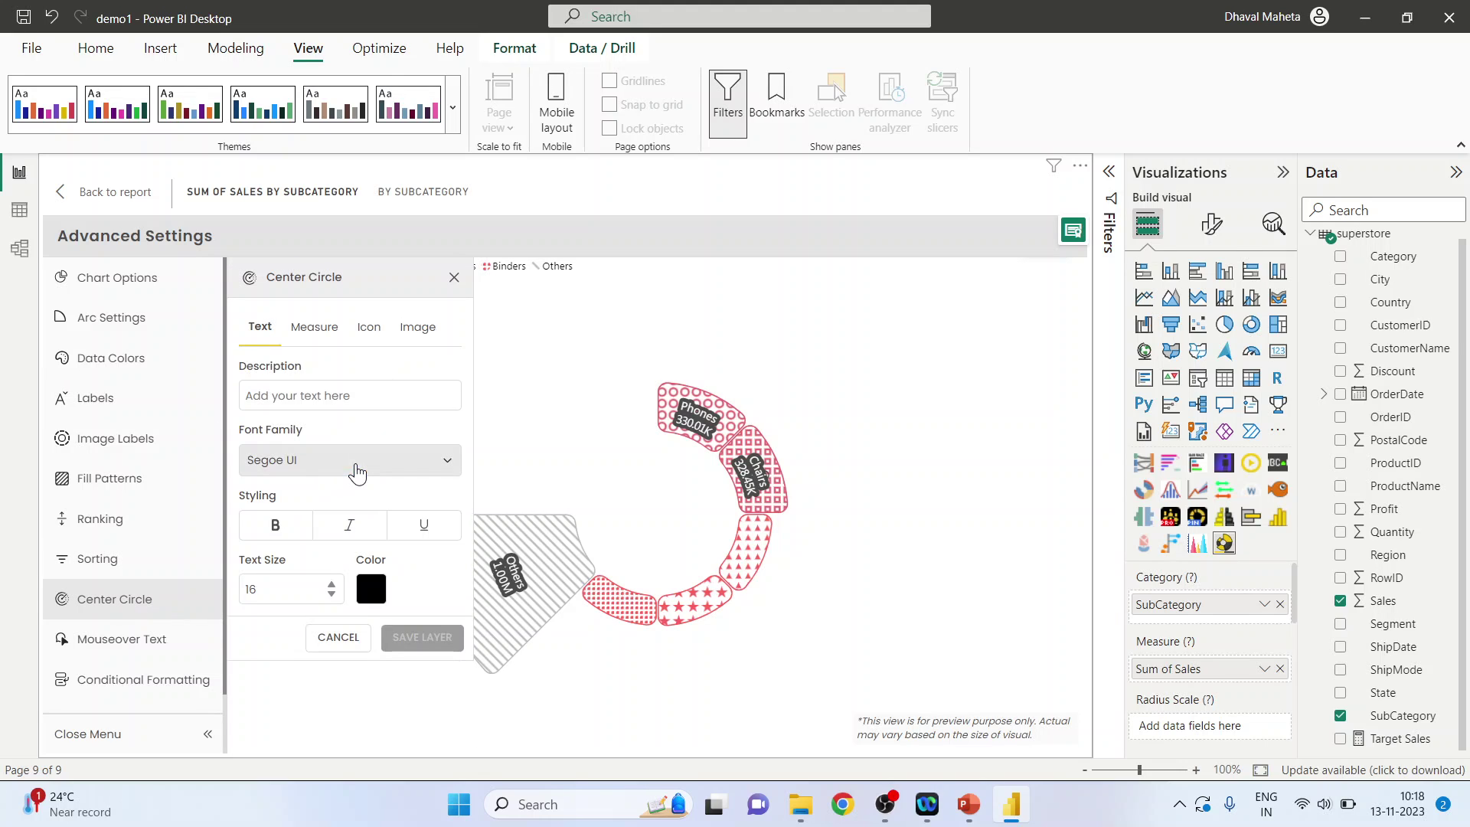
{"action": "left_click", "coordinate": [318, 397]}
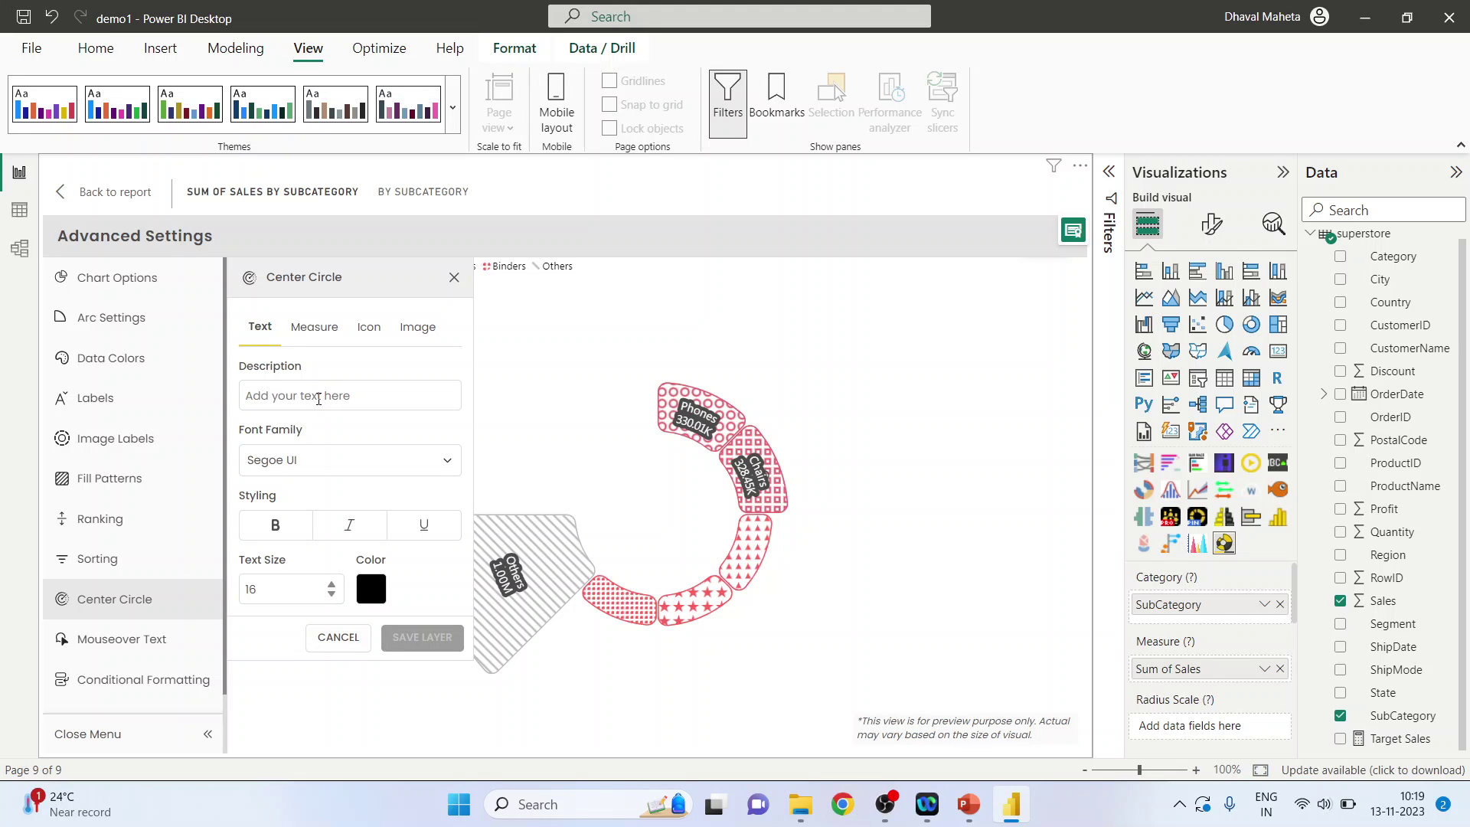
{"action": "type", "text": "S"}
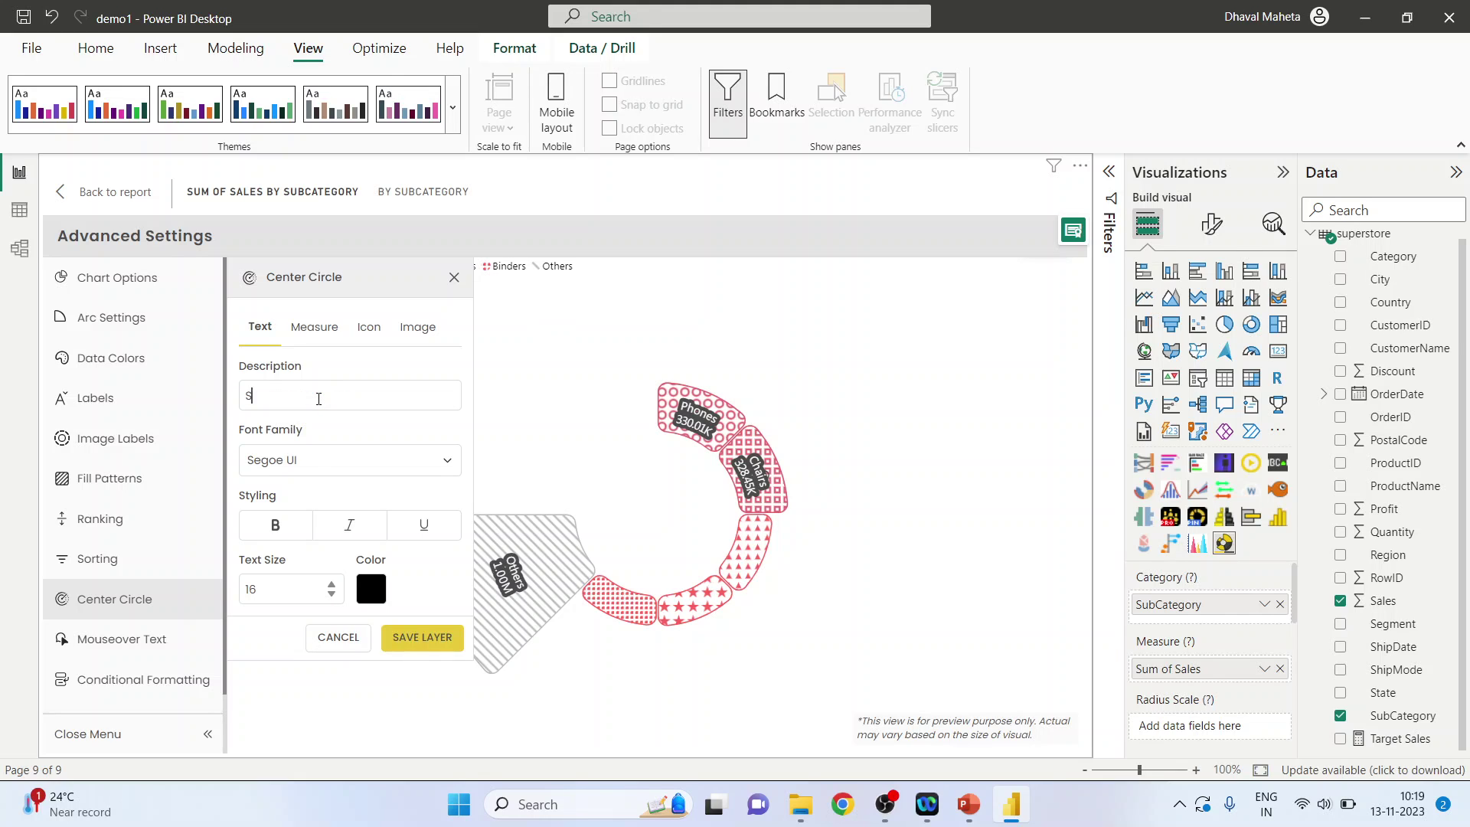
{"action": "type", "text": "uperst"}
{"action": "type", "text": "ore"}
{"action": "left_click", "coordinate": [420, 639]}
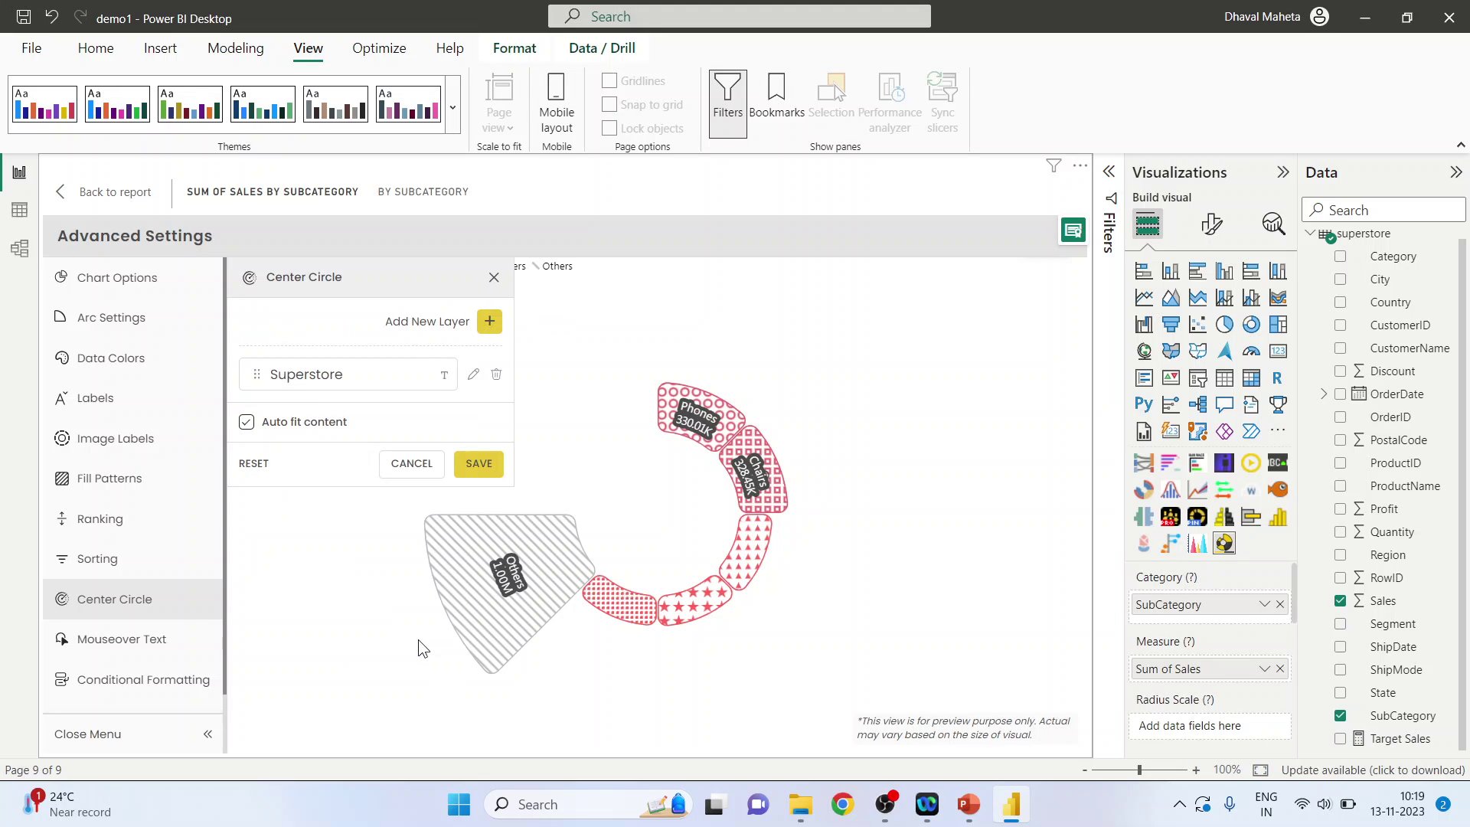
{"action": "left_click", "coordinate": [480, 463]}
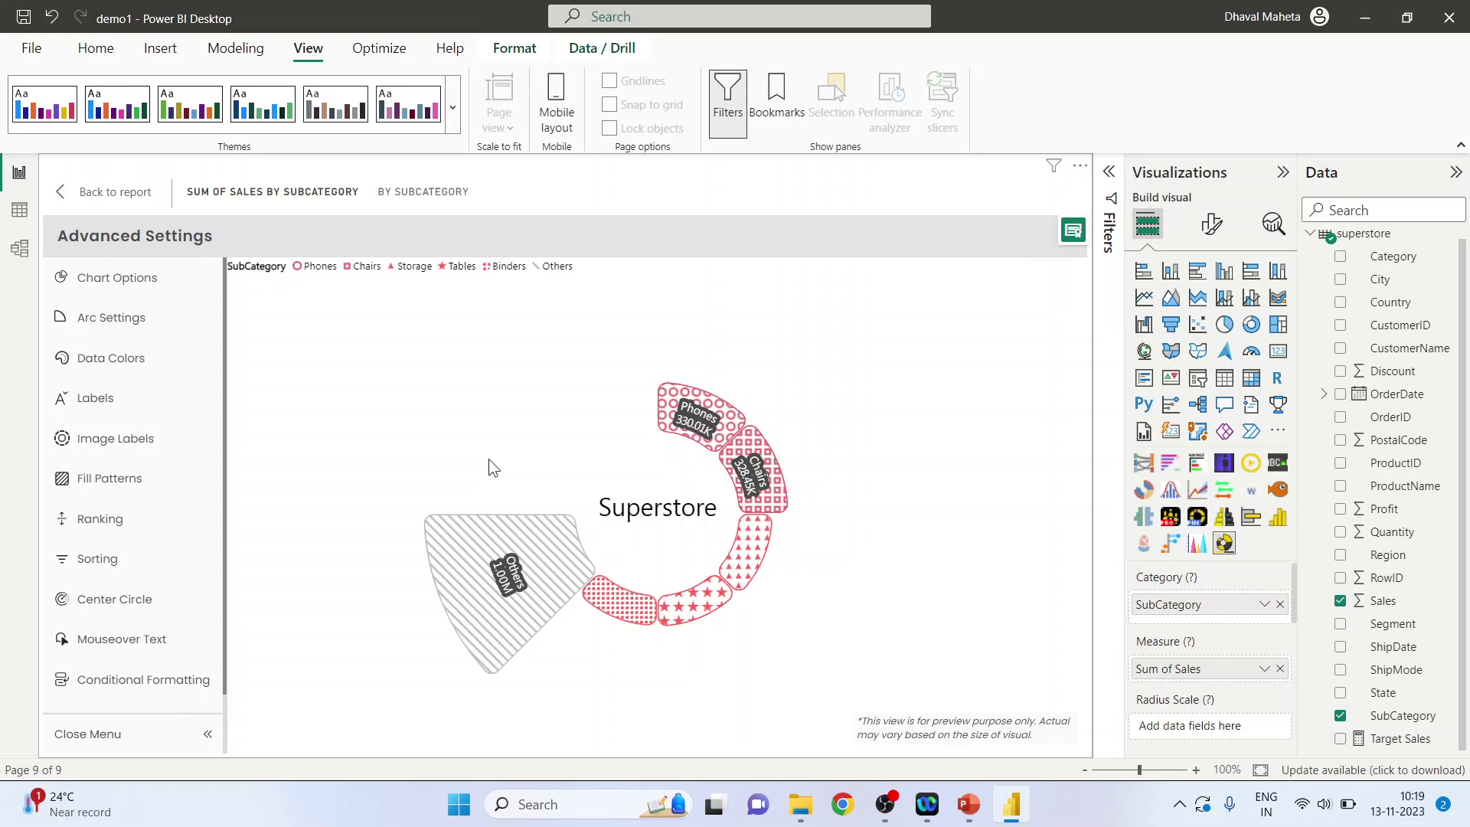
- Bring PowerPoint to the front and select slide 2
{"action": "left_click", "coordinate": [968, 804]}
{"action": "left_click", "coordinate": [196, 374]}
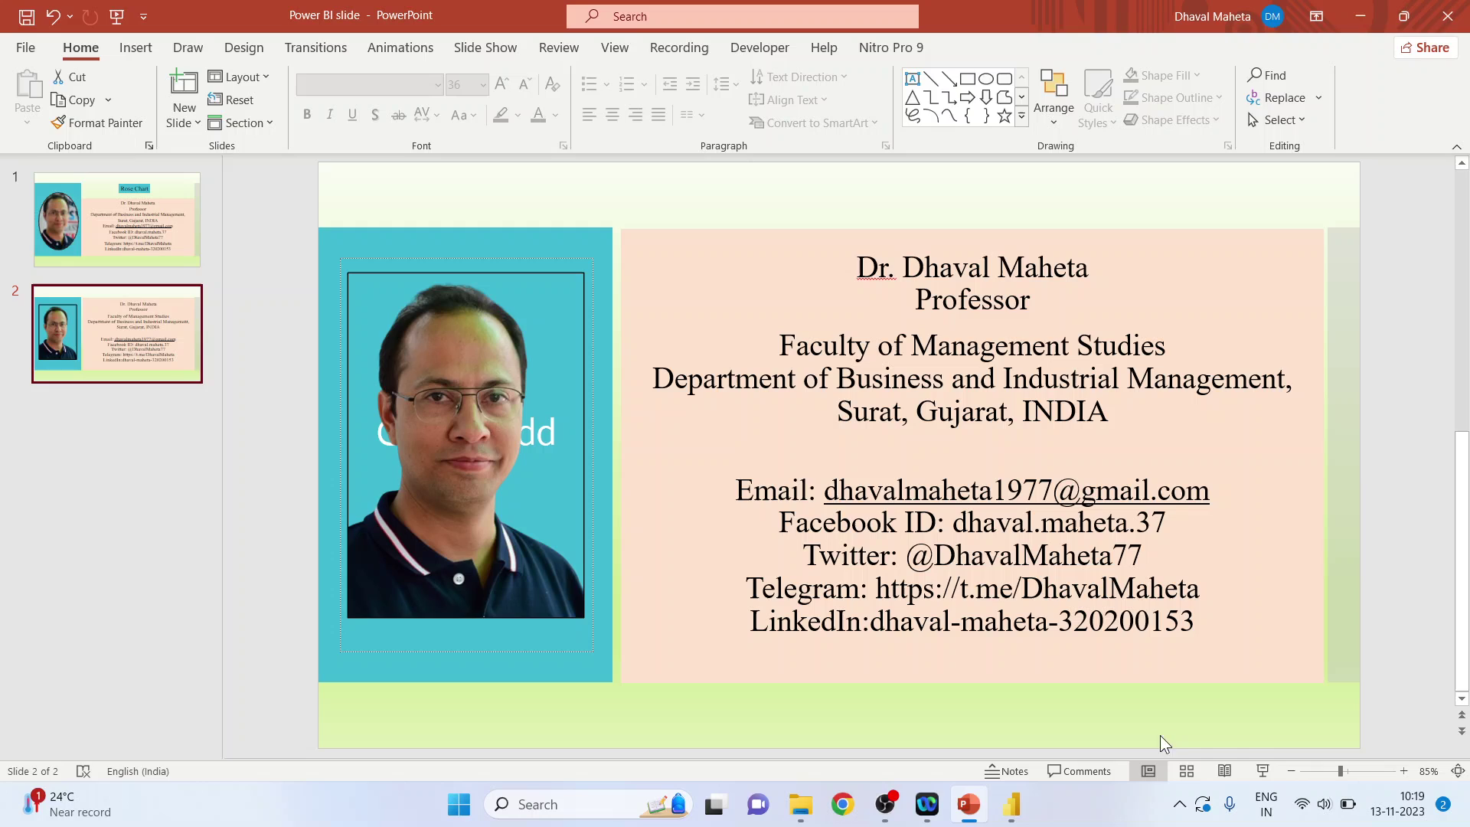